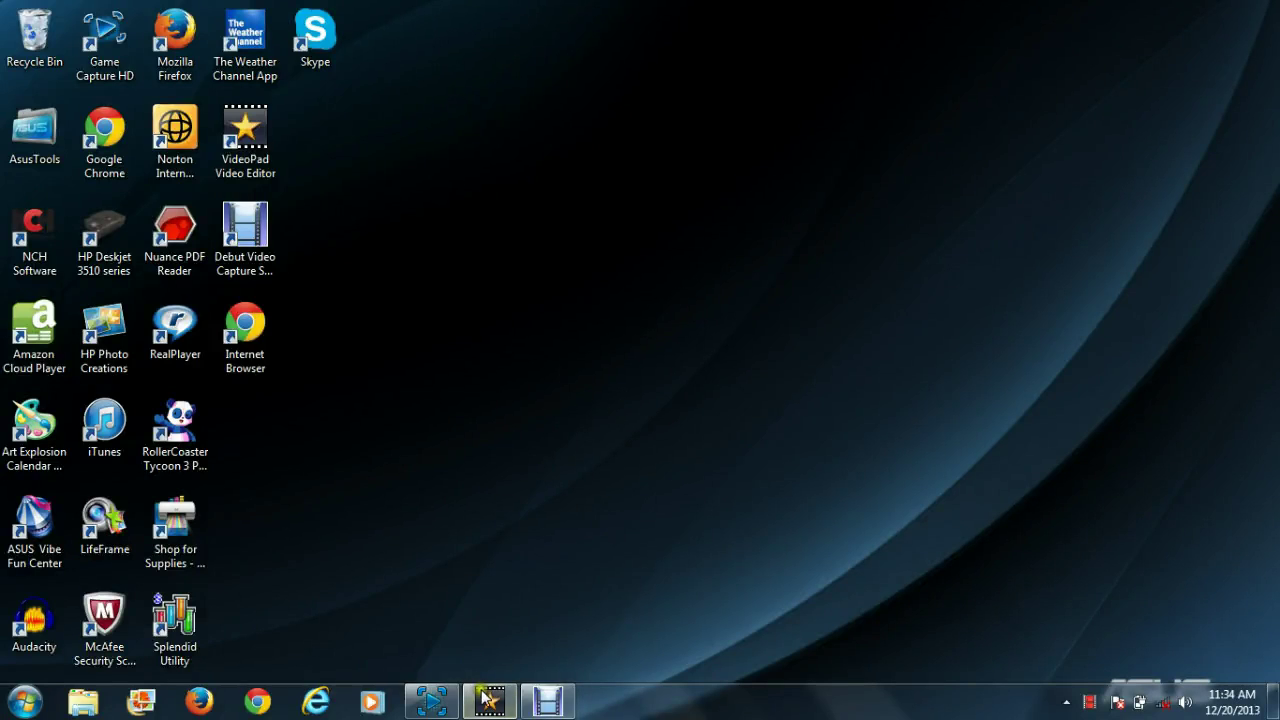
Step: Restore the VideoPad window showing the Intro project's staggered 'The Reaper' letter clips
left_click(487, 700)
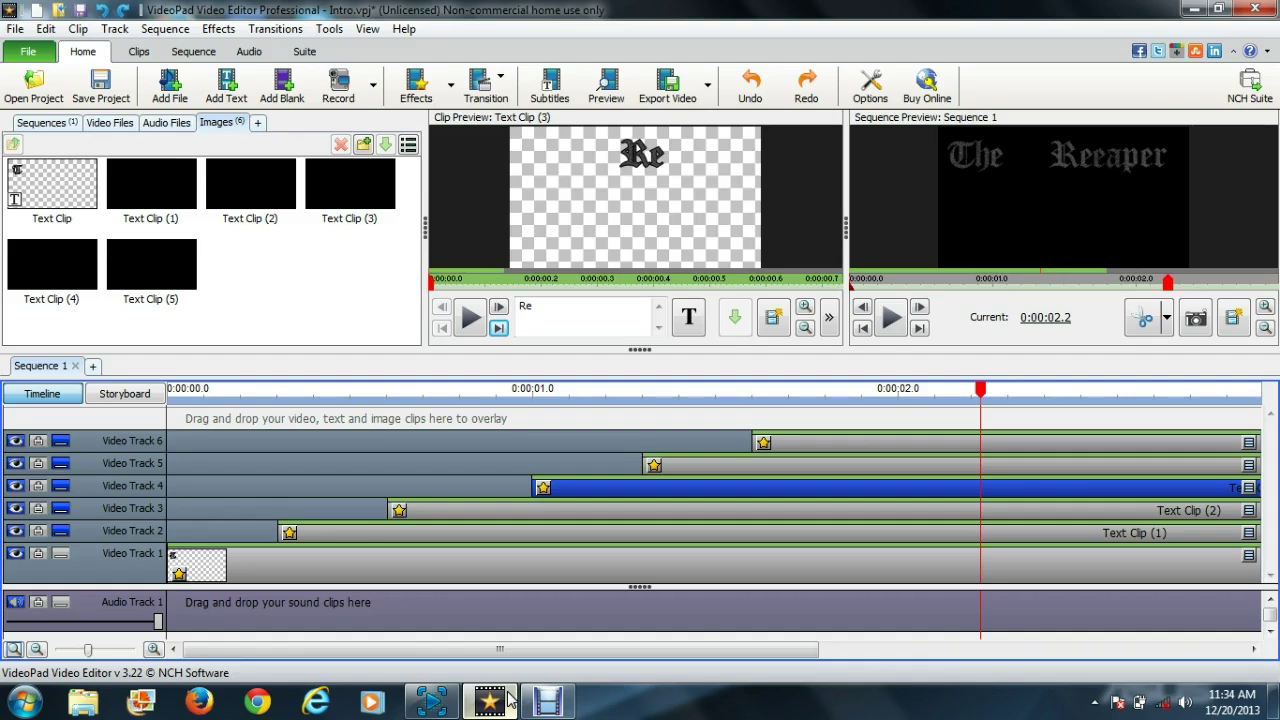
left_click(530, 573)
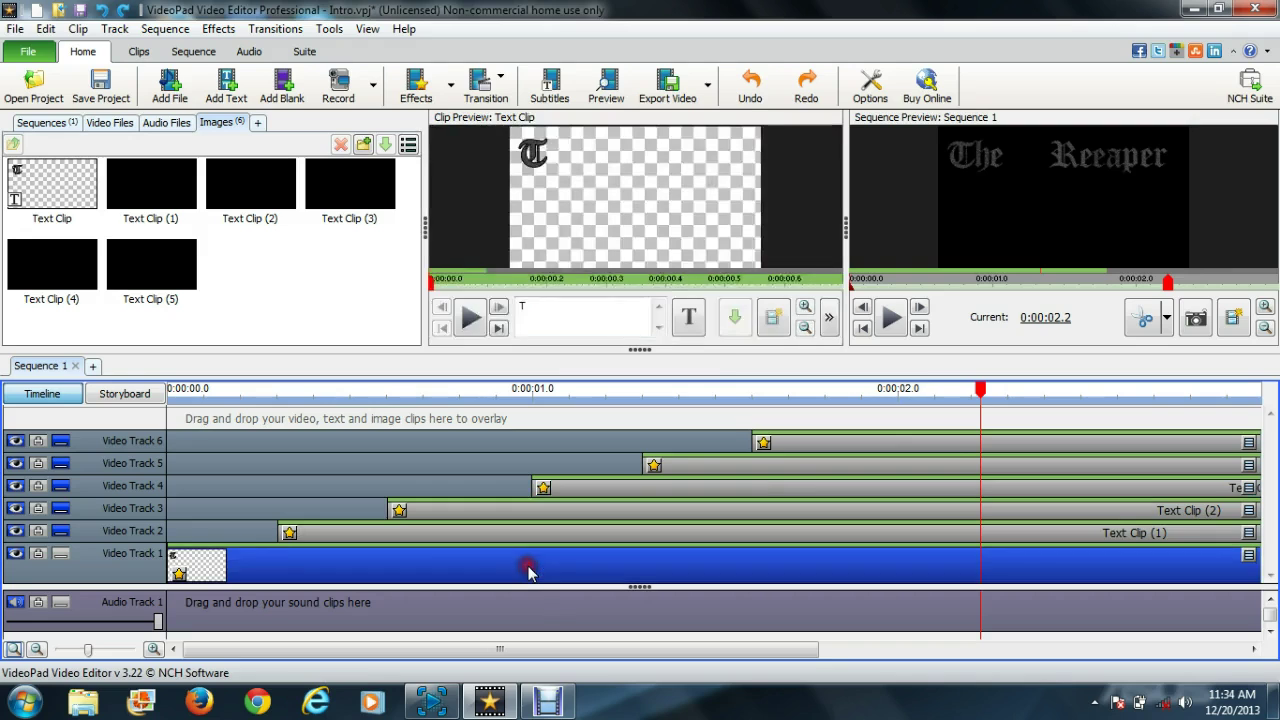
right_click(575, 533)
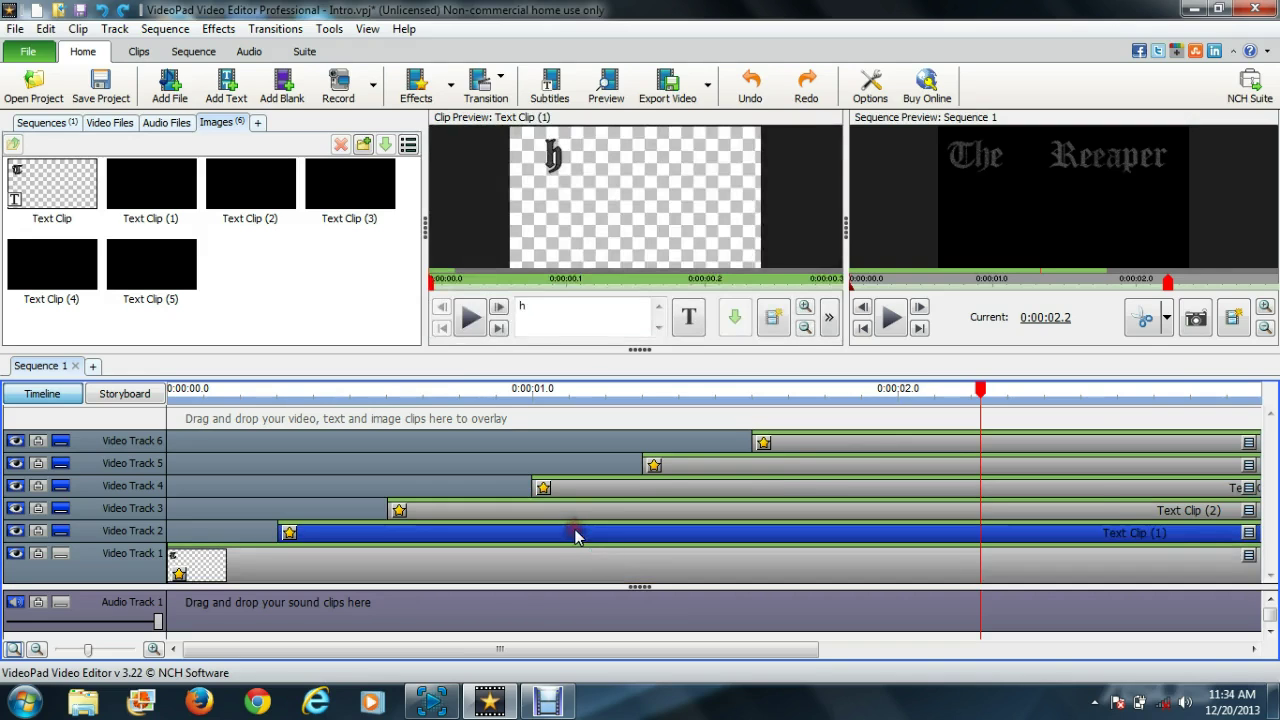
left_click(584, 510)
left_click(597, 493)
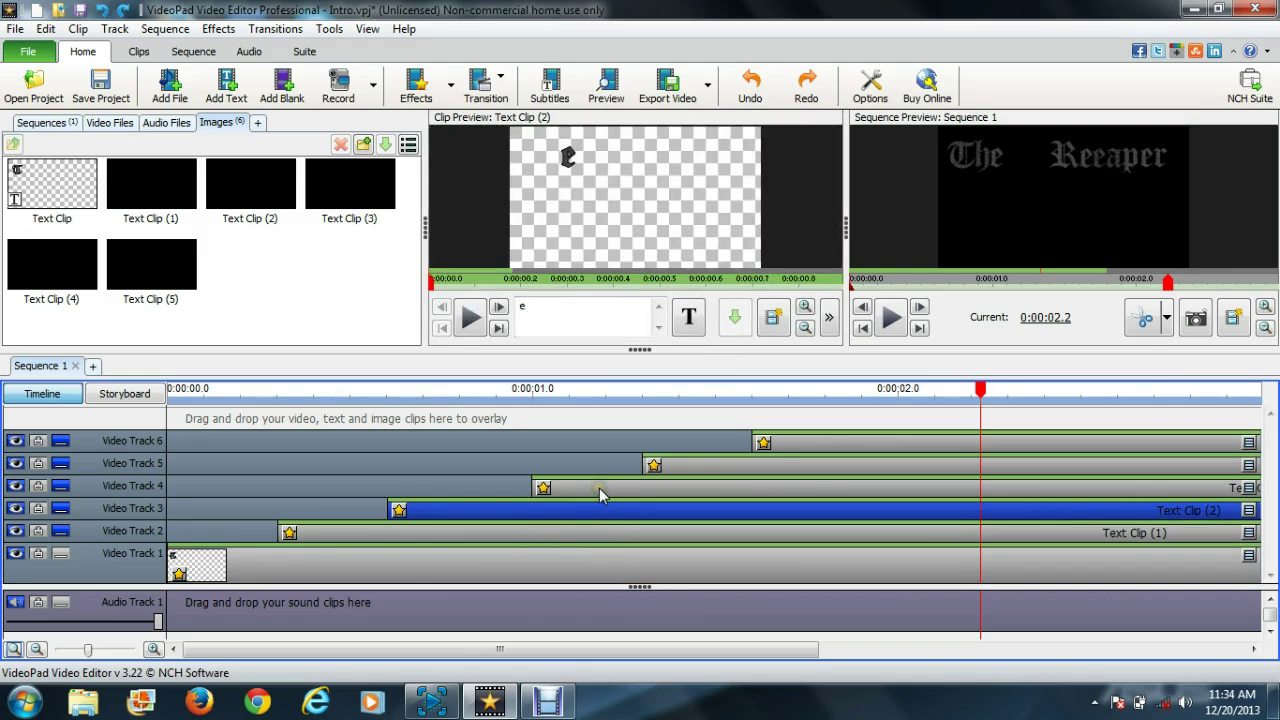
left_click(698, 470)
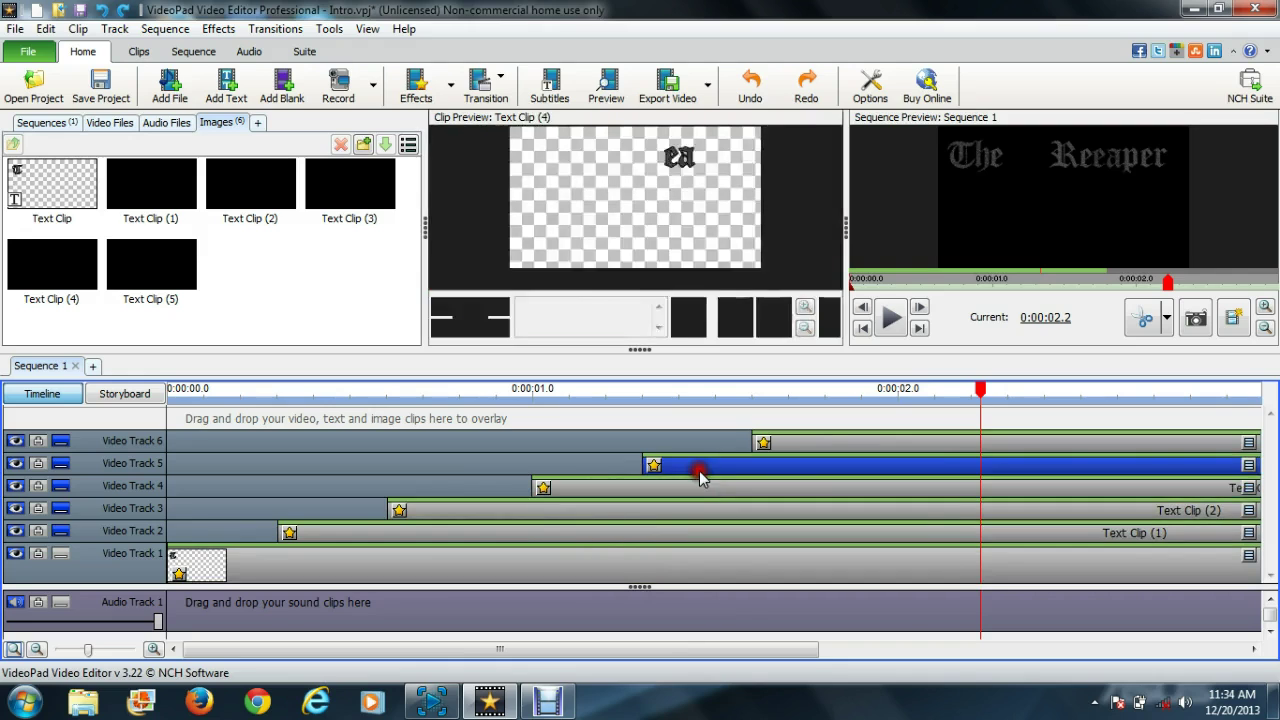
left_click(829, 443)
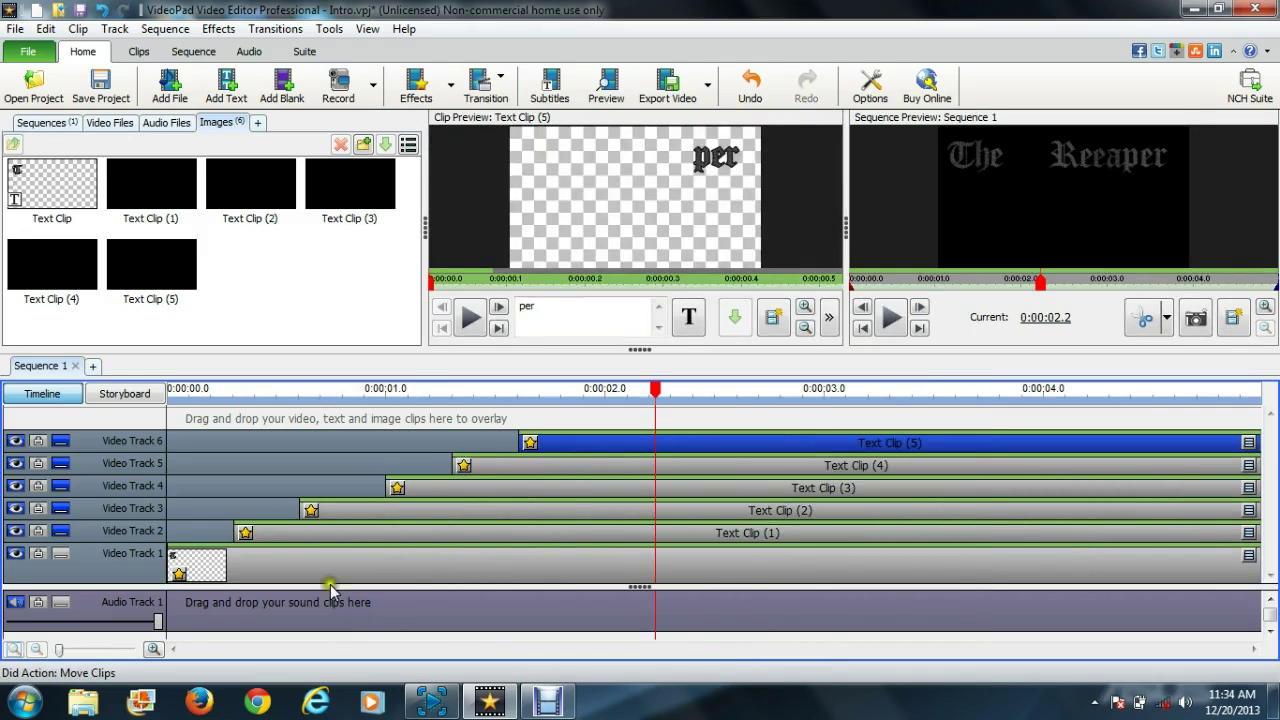
scroll(370, 520, "up", 3)
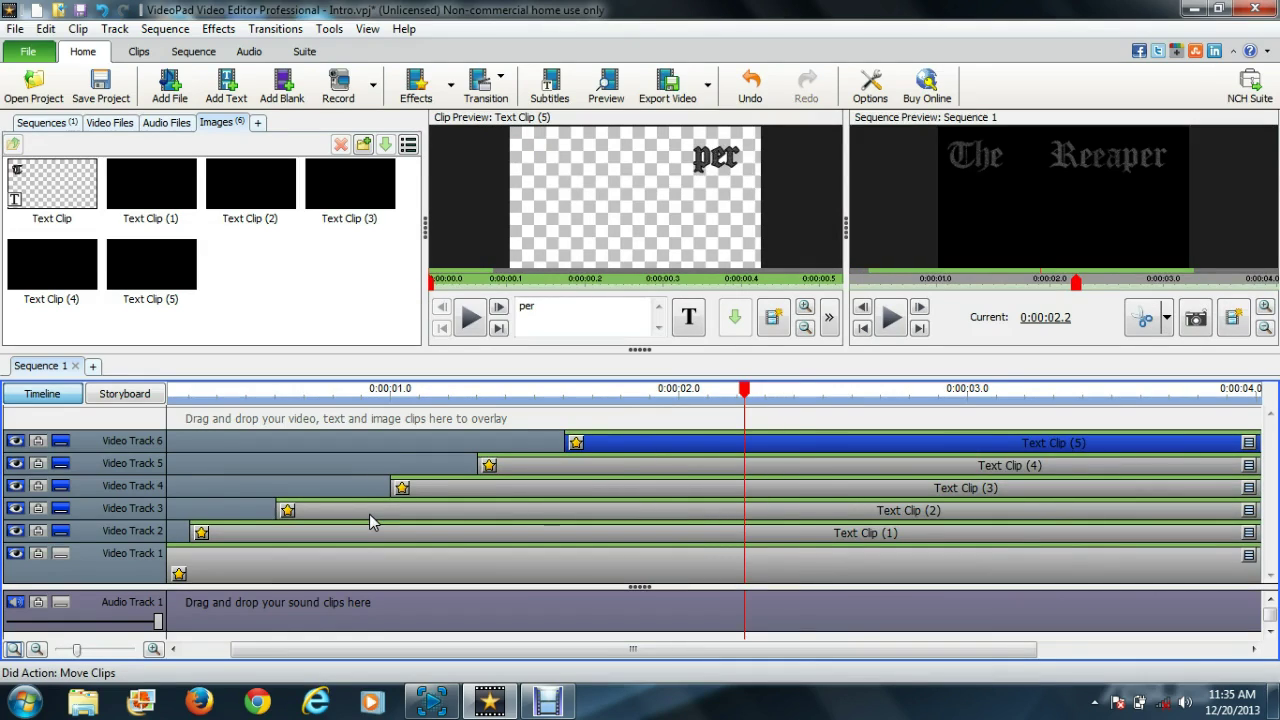
scroll(370, 520, "up", 1)
scroll(370, 520, "up", 1)
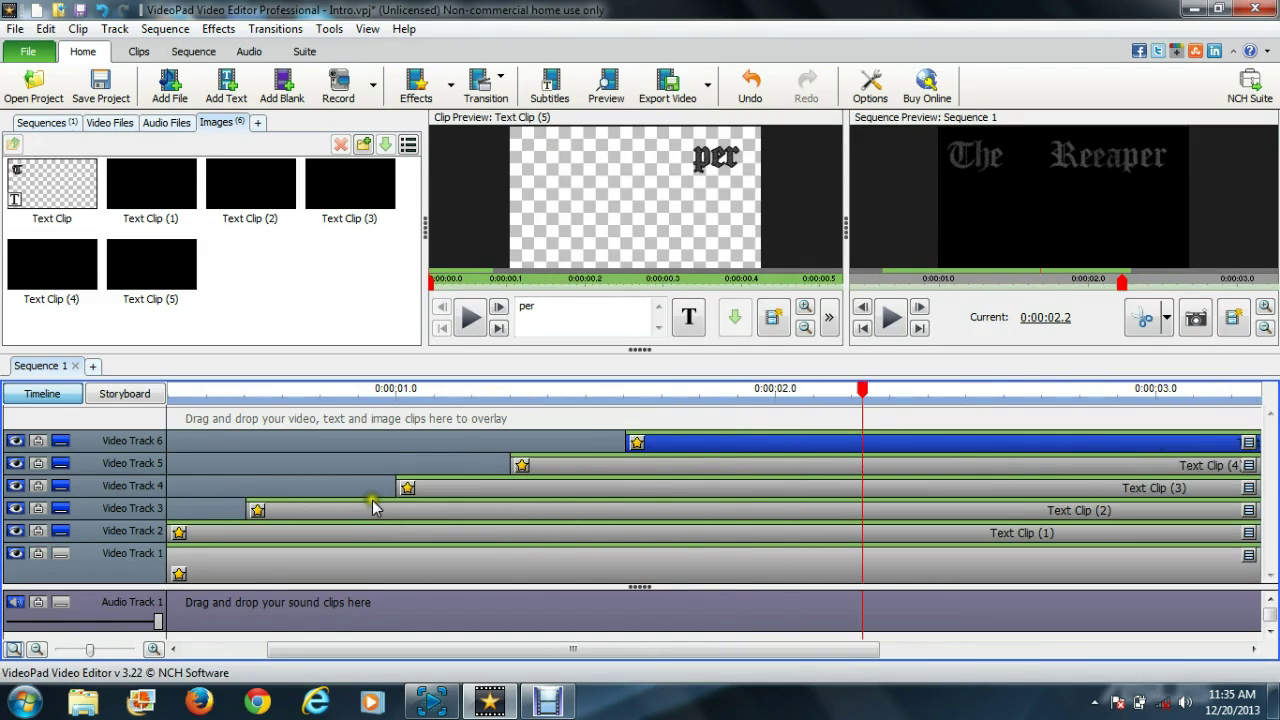
scroll(373, 509, "up", 2)
scroll(373, 509, "up", 1)
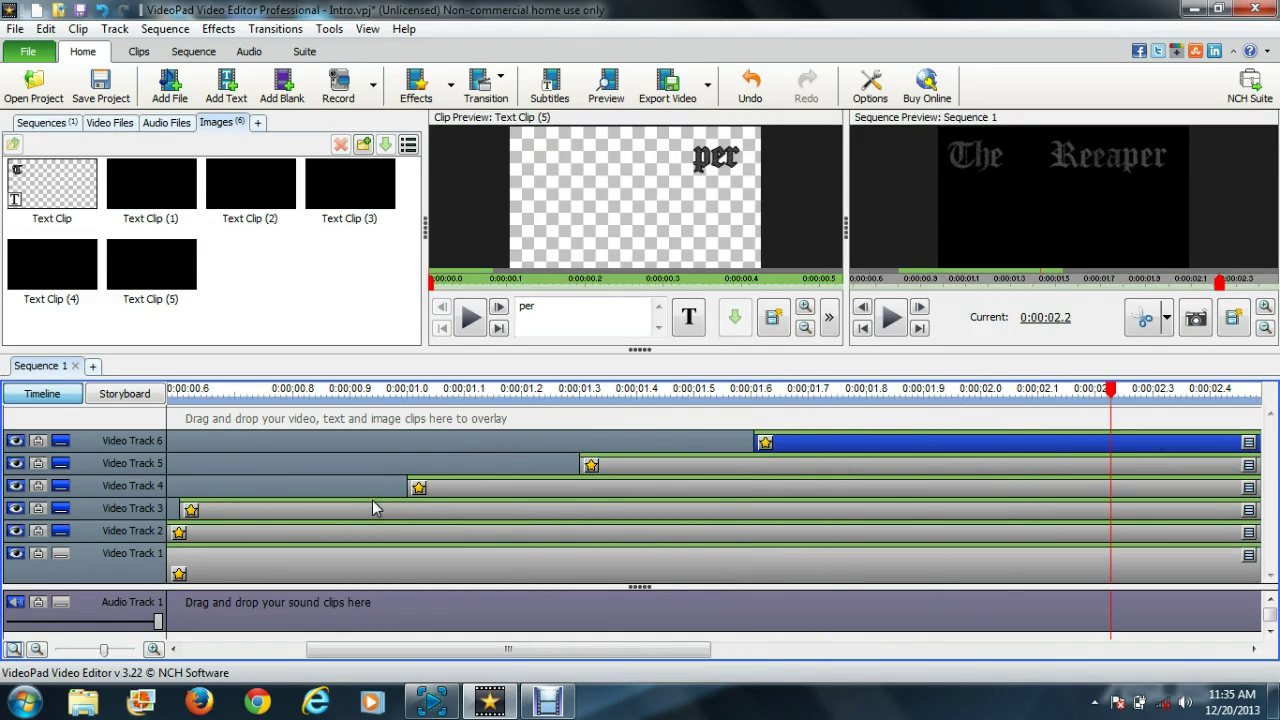
scroll(373, 509, "up", 1)
left_click_drag(486, 646, 315, 651)
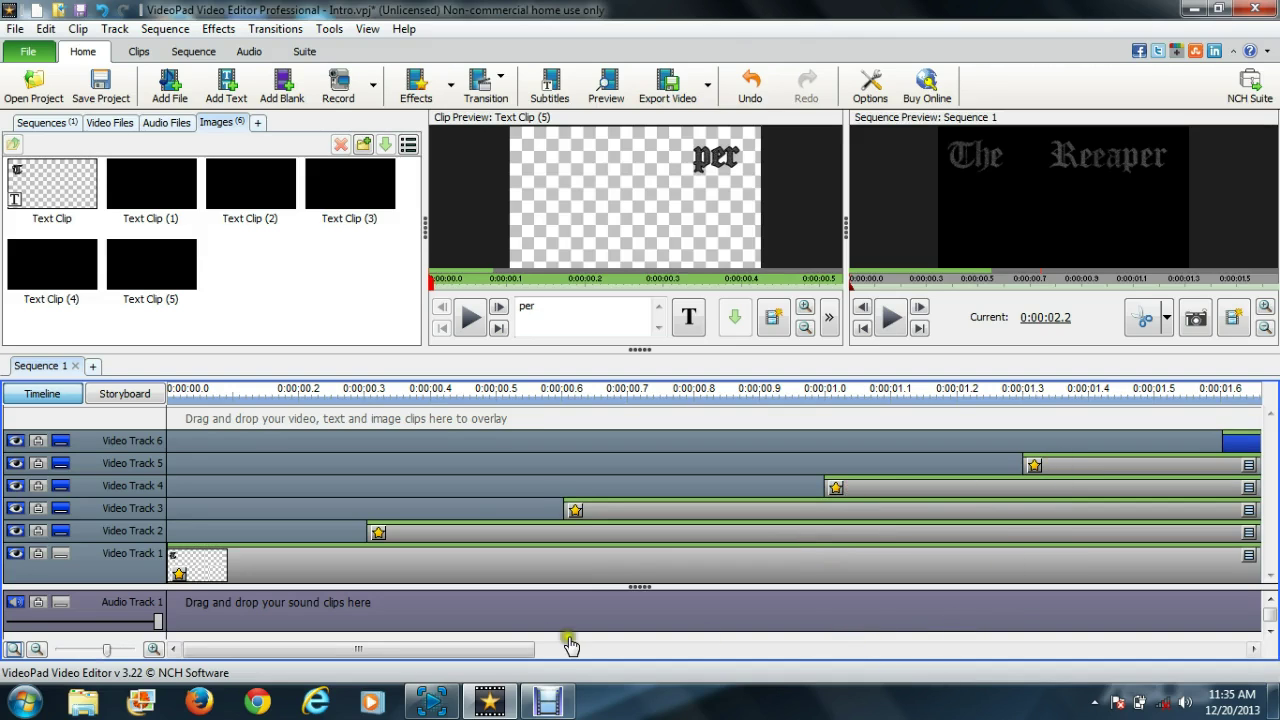
left_click_drag(520, 658, 684, 655)
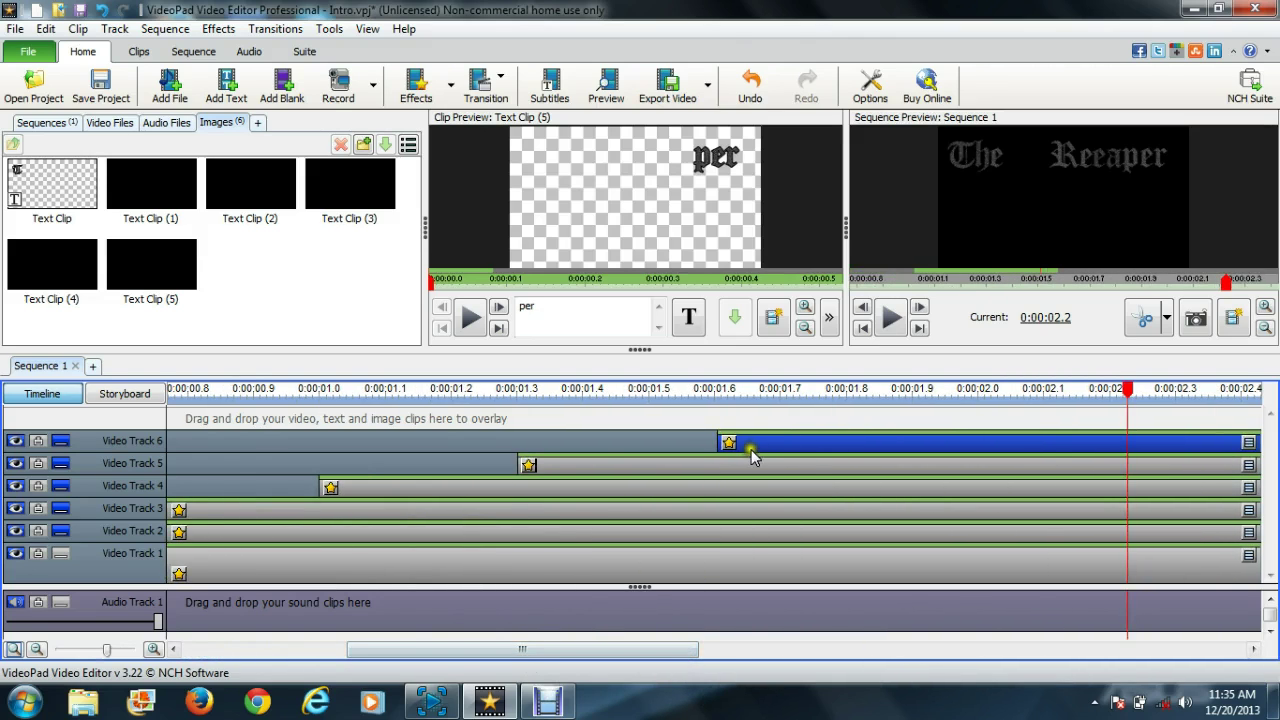
left_click_drag(690, 655, 1200, 650)
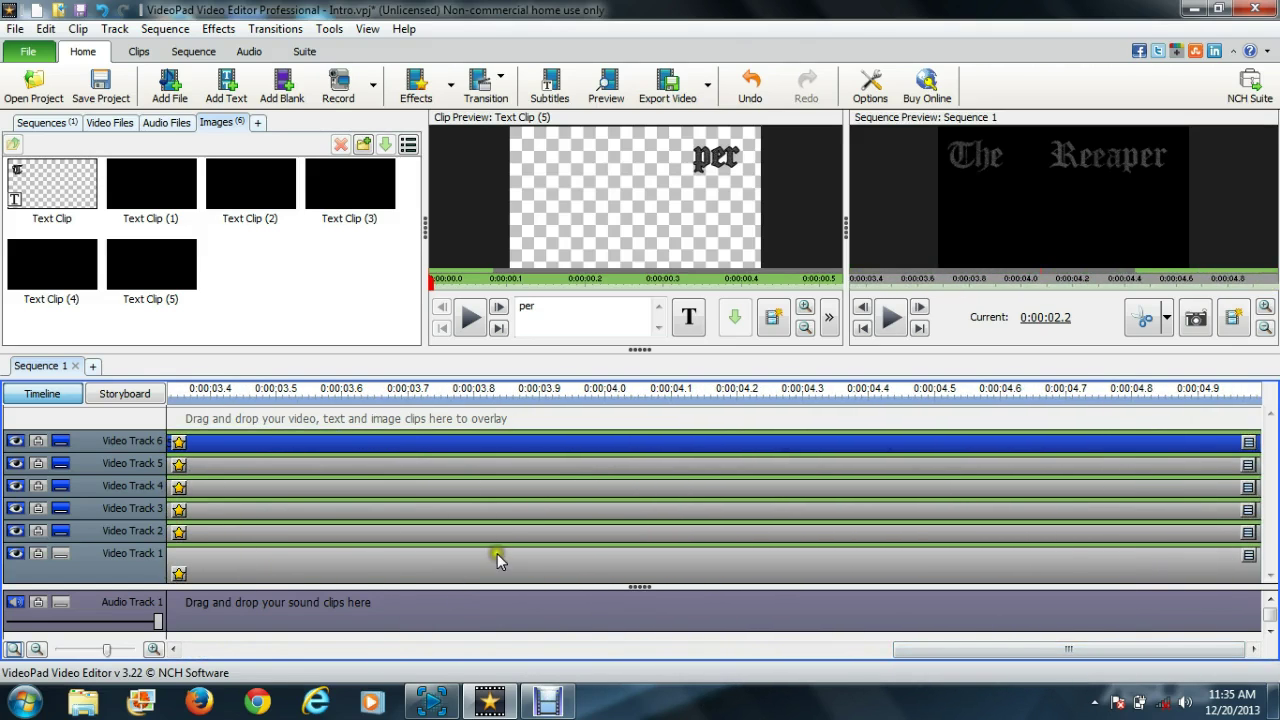
scroll(512, 541, "down", 5)
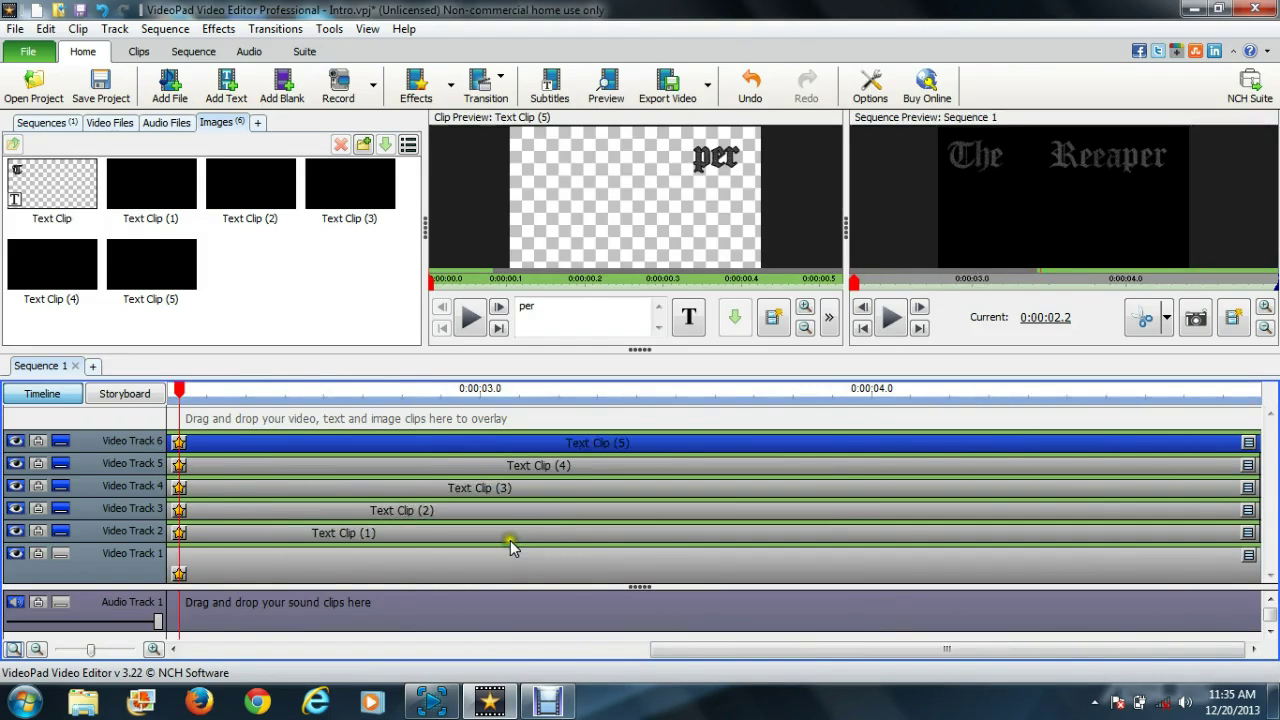
scroll(509, 541, "down", 4)
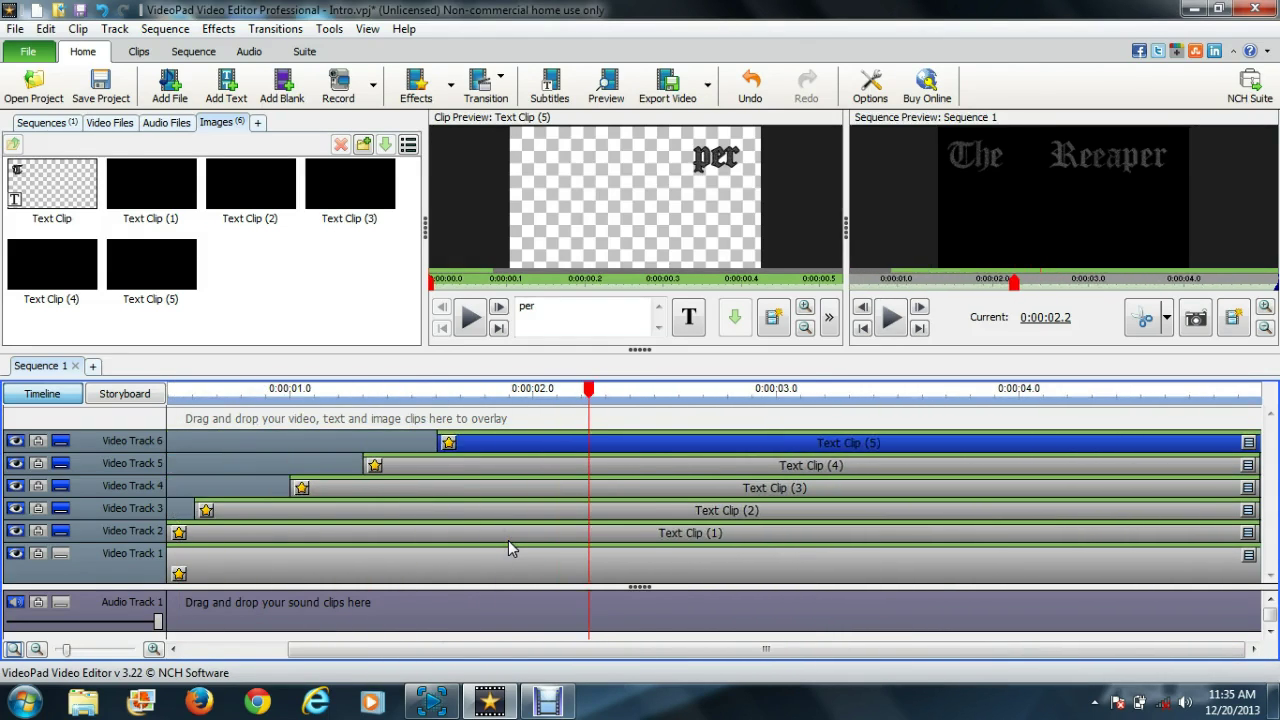
scroll(508, 540, "down", 1)
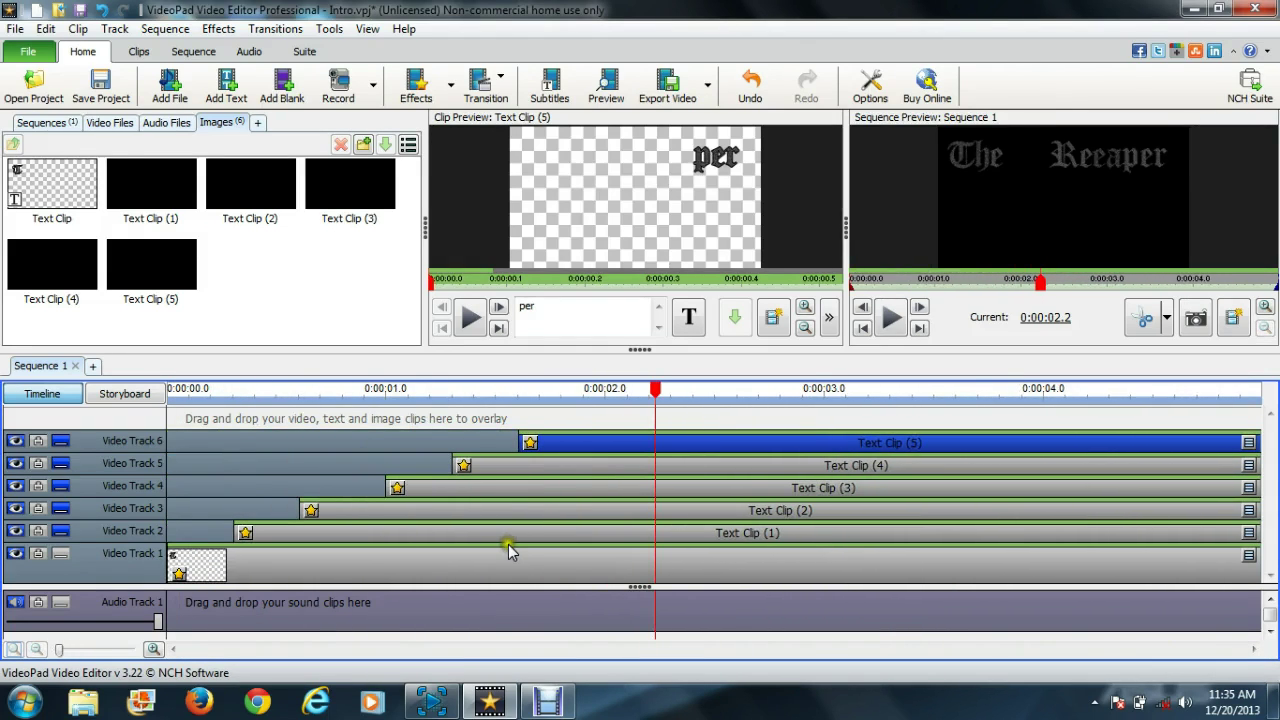
left_click_drag(508, 544, 533, 540)
left_click(606, 100)
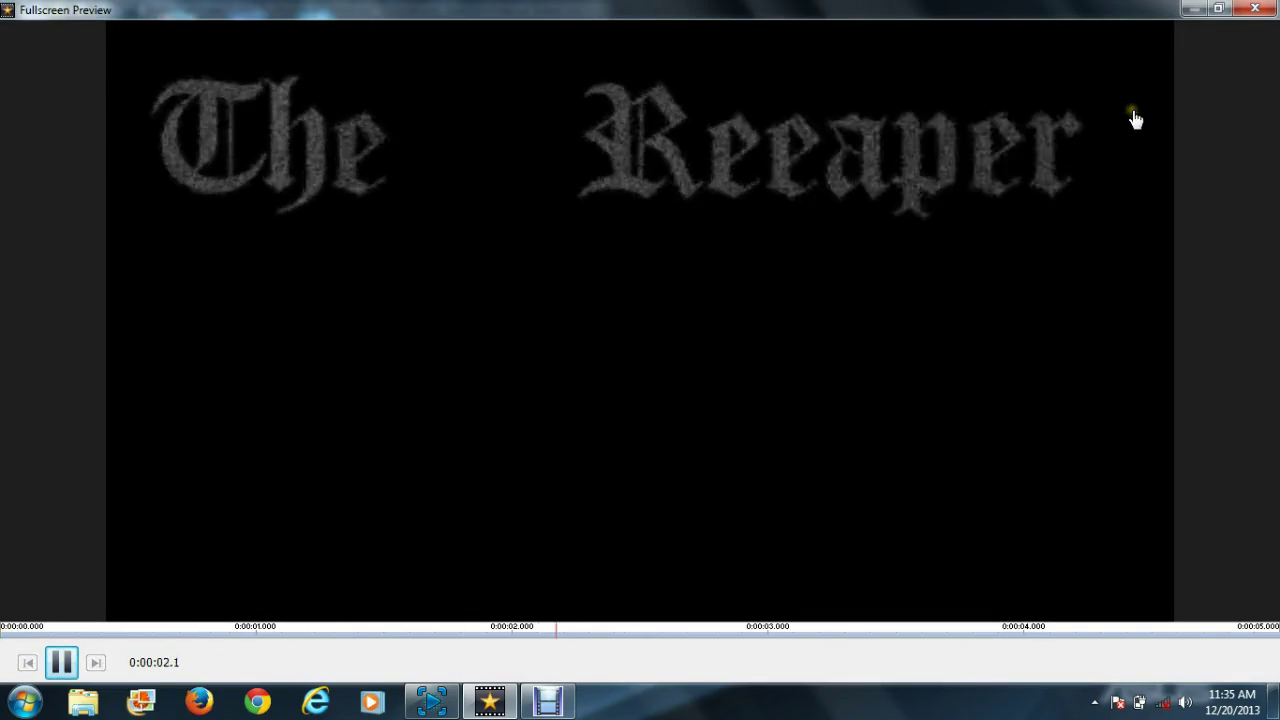
left_click(1253, 12)
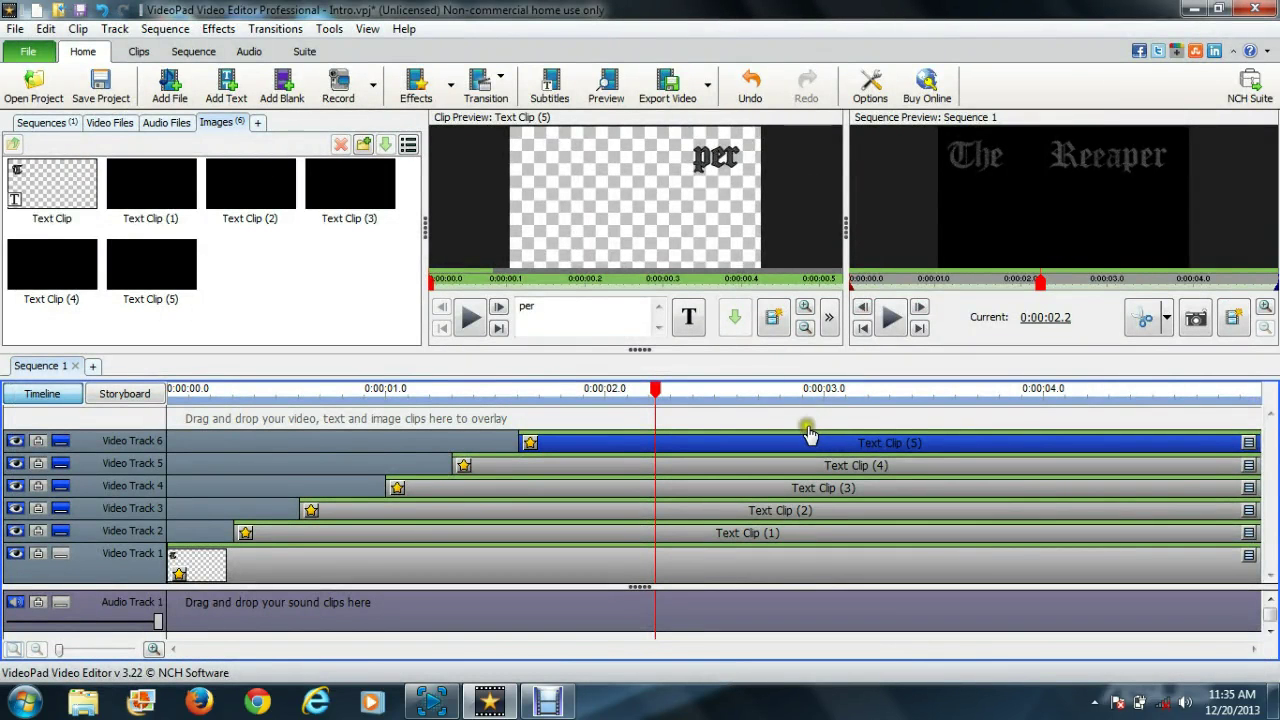
left_click(418, 84)
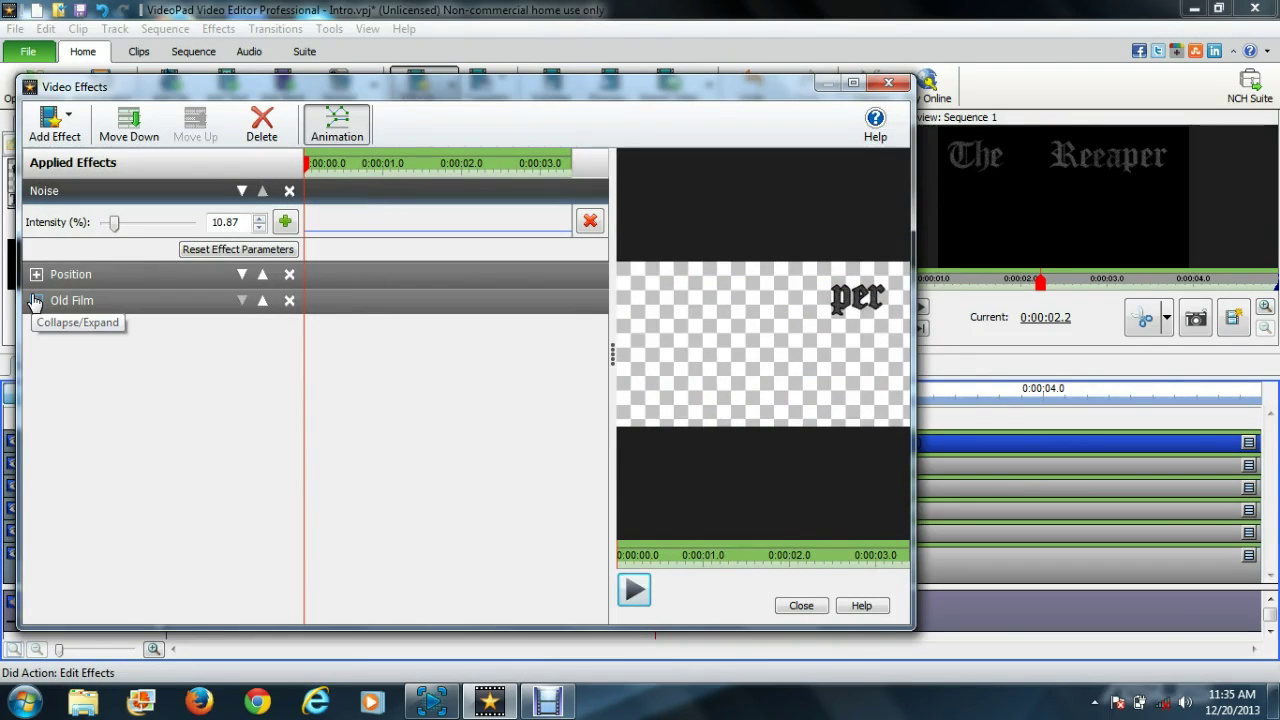
left_click(35, 300)
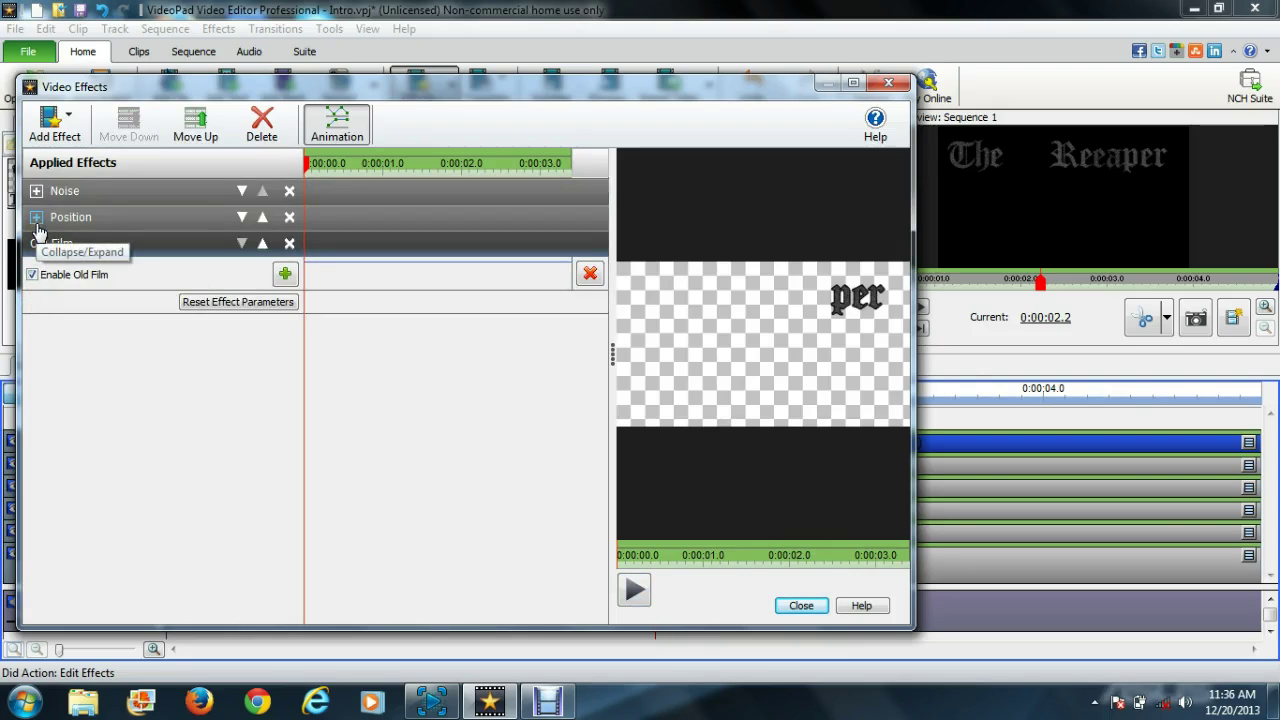
left_click(36, 190)
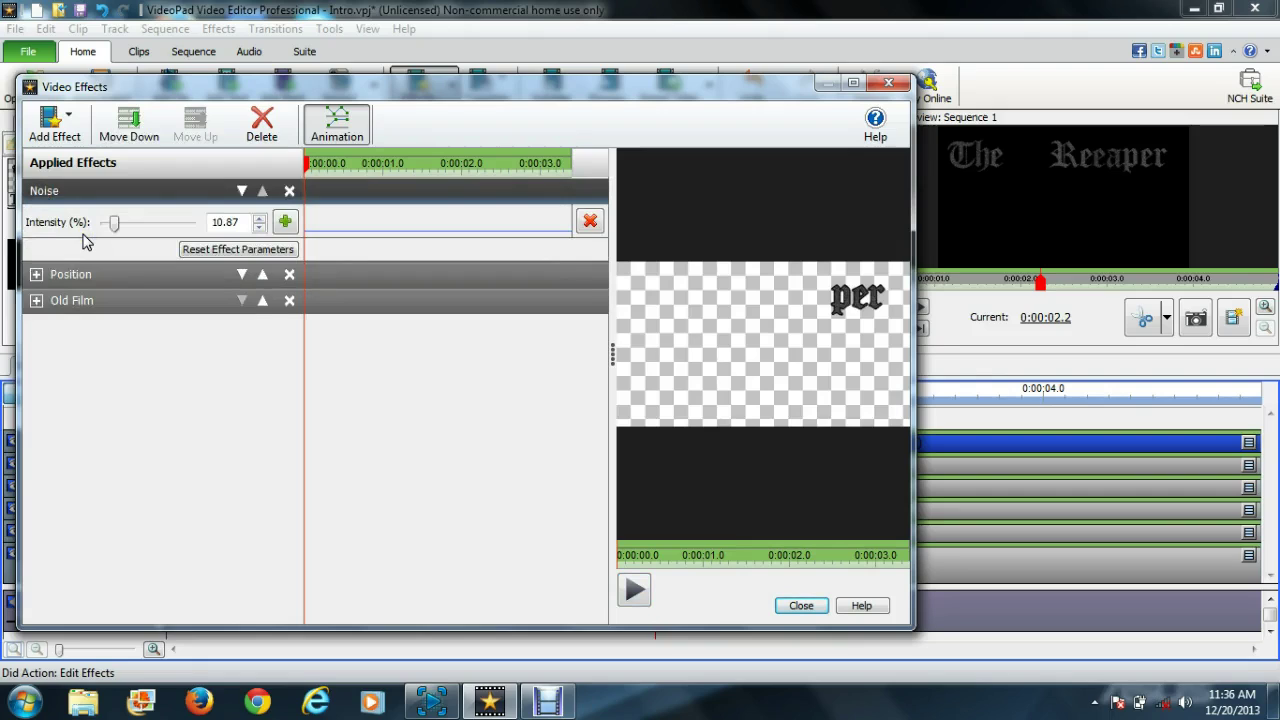
left_click(36, 274)
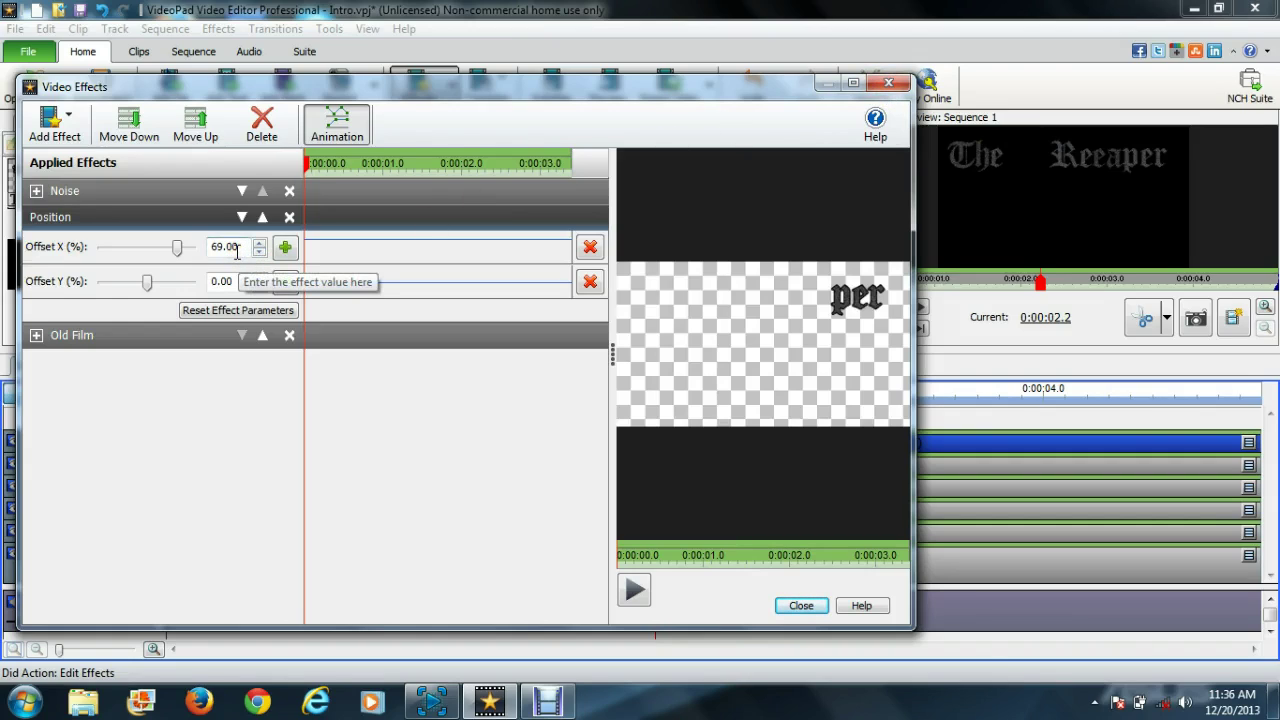
left_click(889, 83)
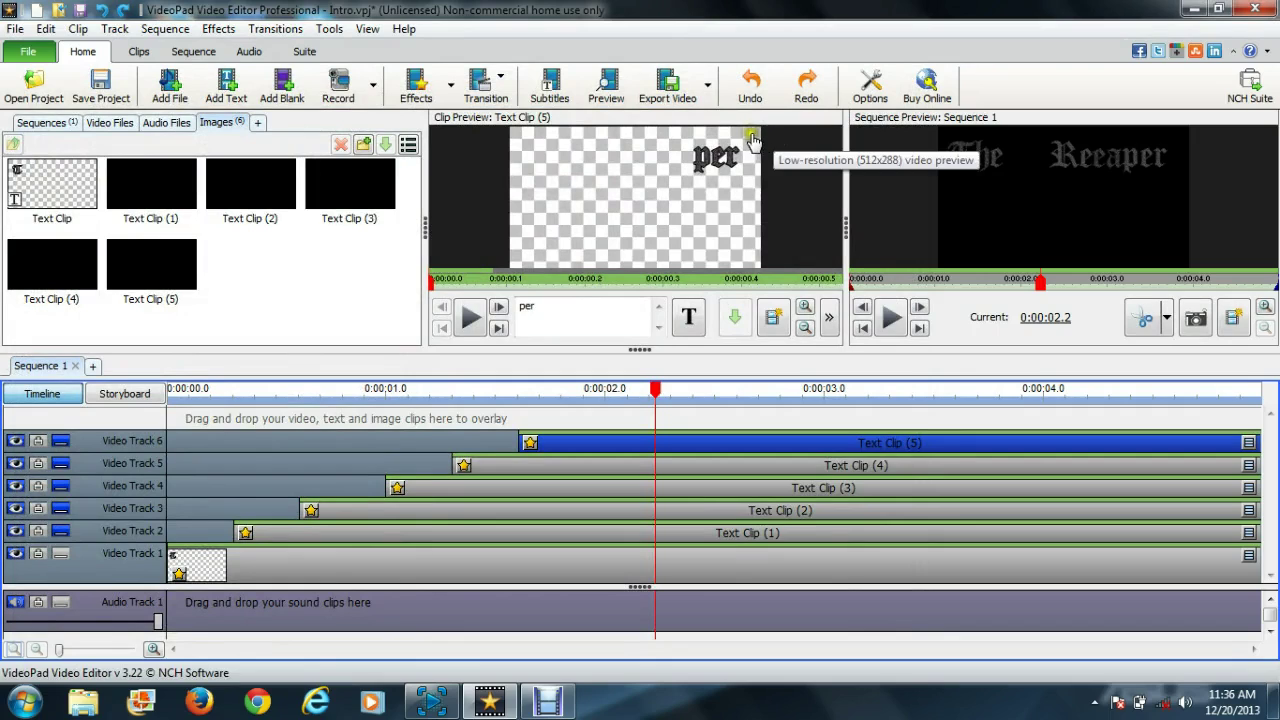
left_click(655, 251)
left_click_drag(643, 261, 627, 286)
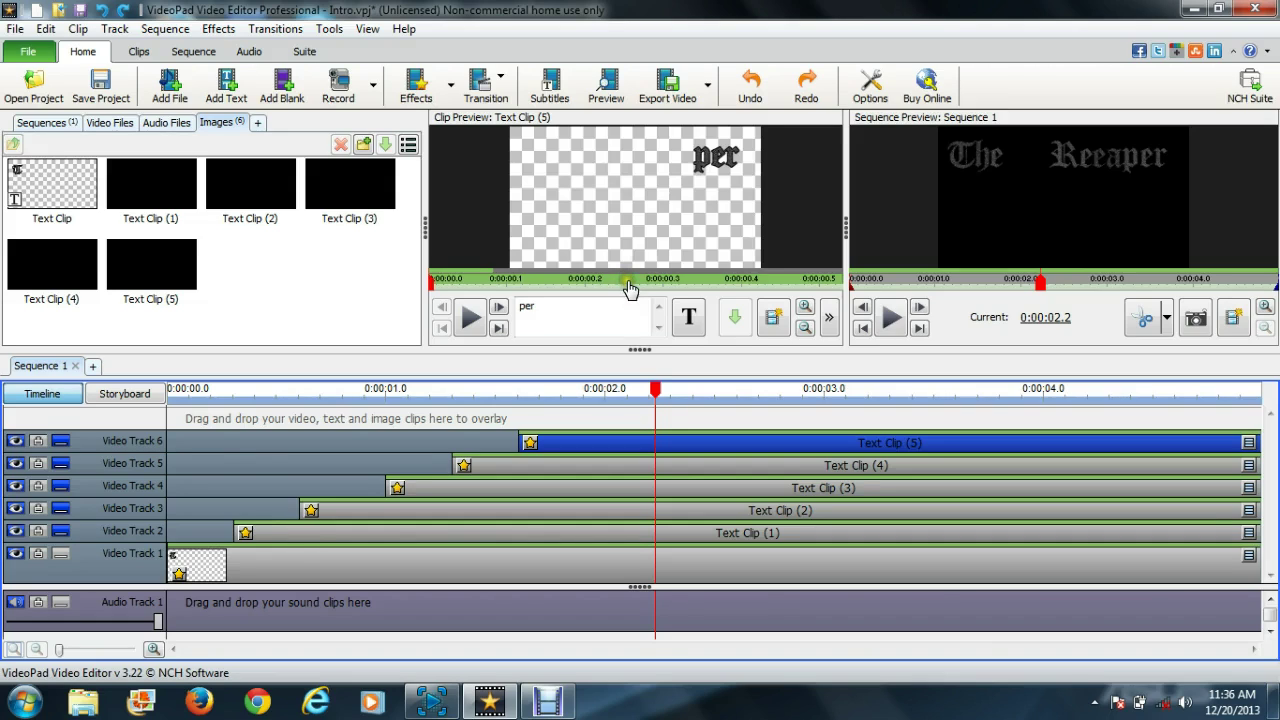
left_click(561, 372)
left_click(436, 345)
left_click(176, 186)
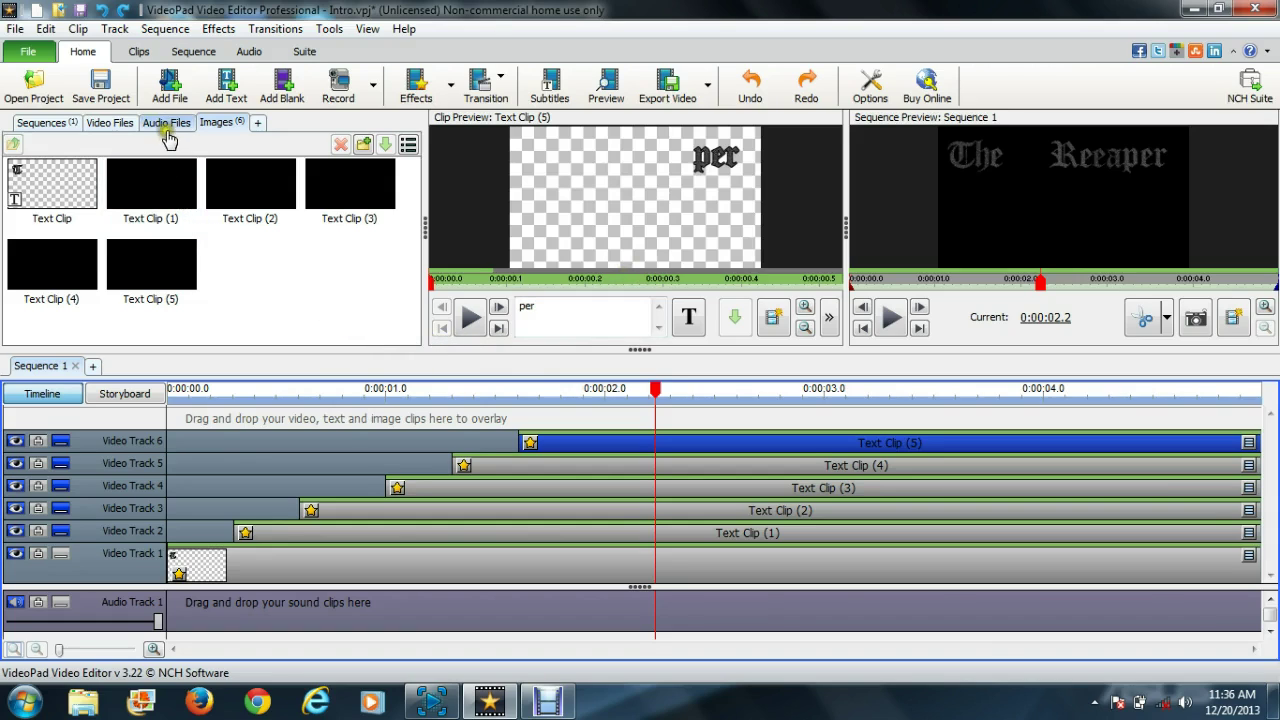
left_click(257, 320)
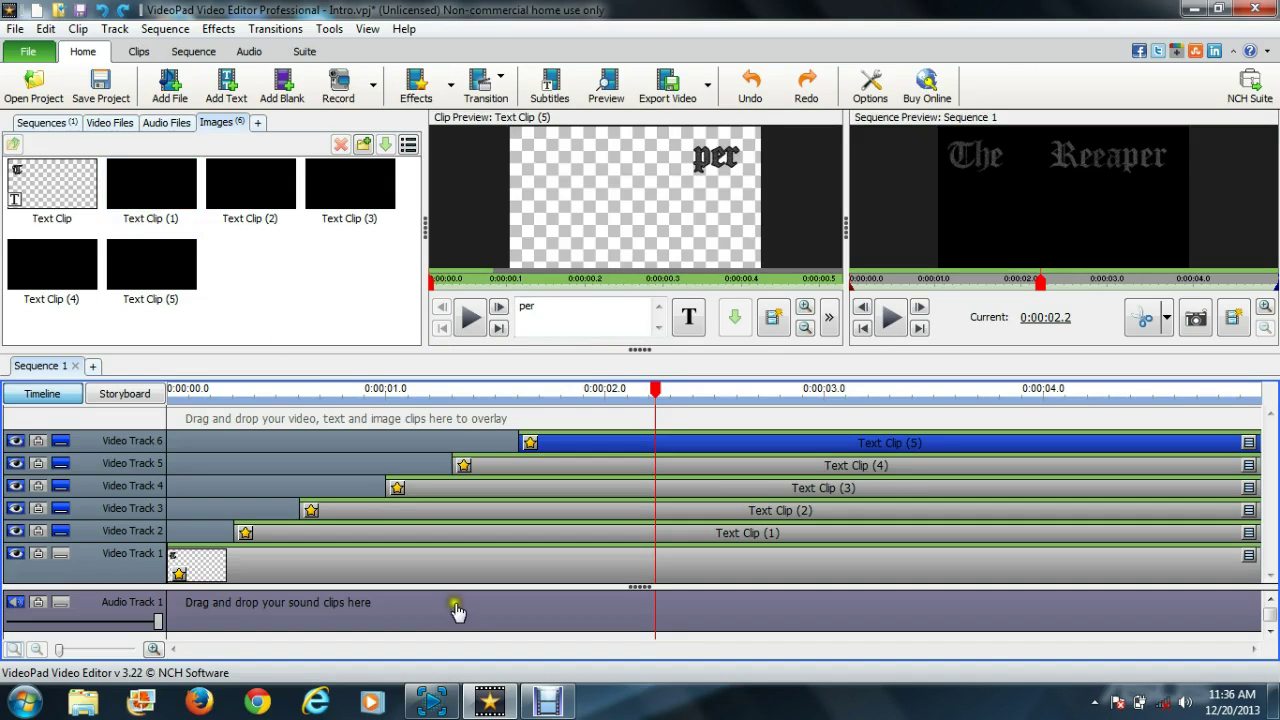
mouse_move(477, 707)
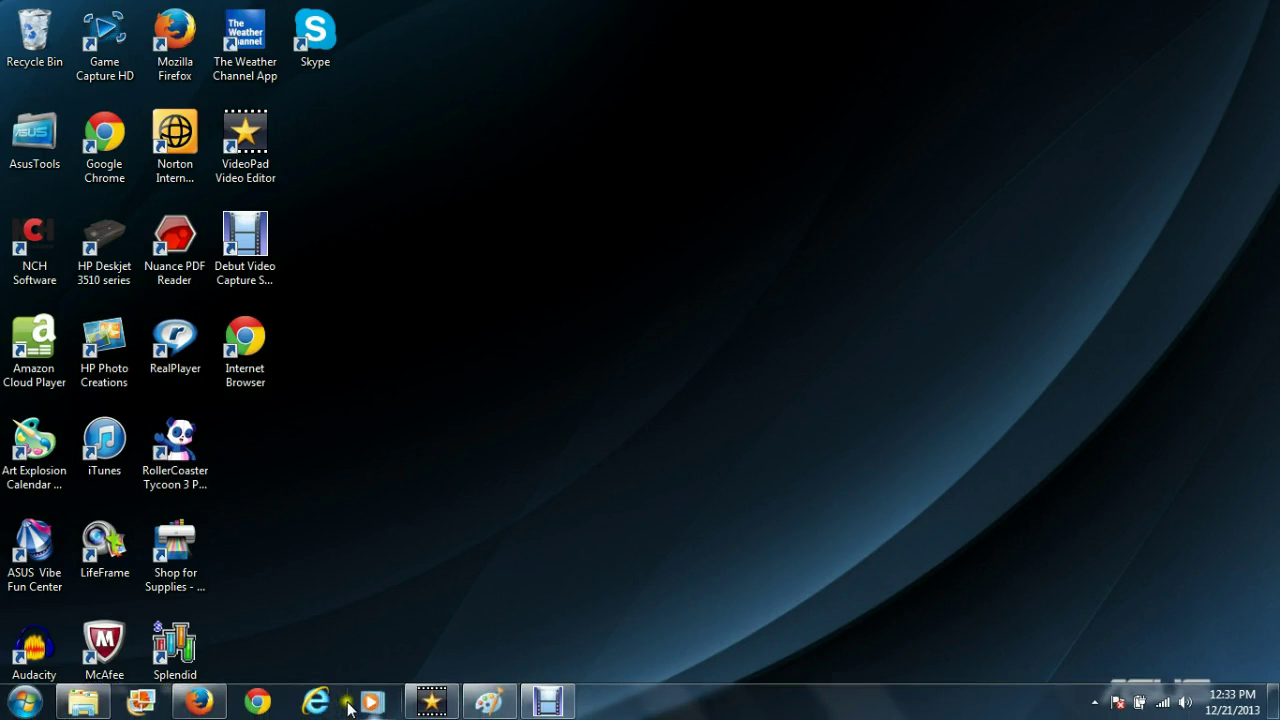
Step: Restore the VideoPad editor with the new intro project and open turtle-beach.jpg's context menu
left_click(430, 702)
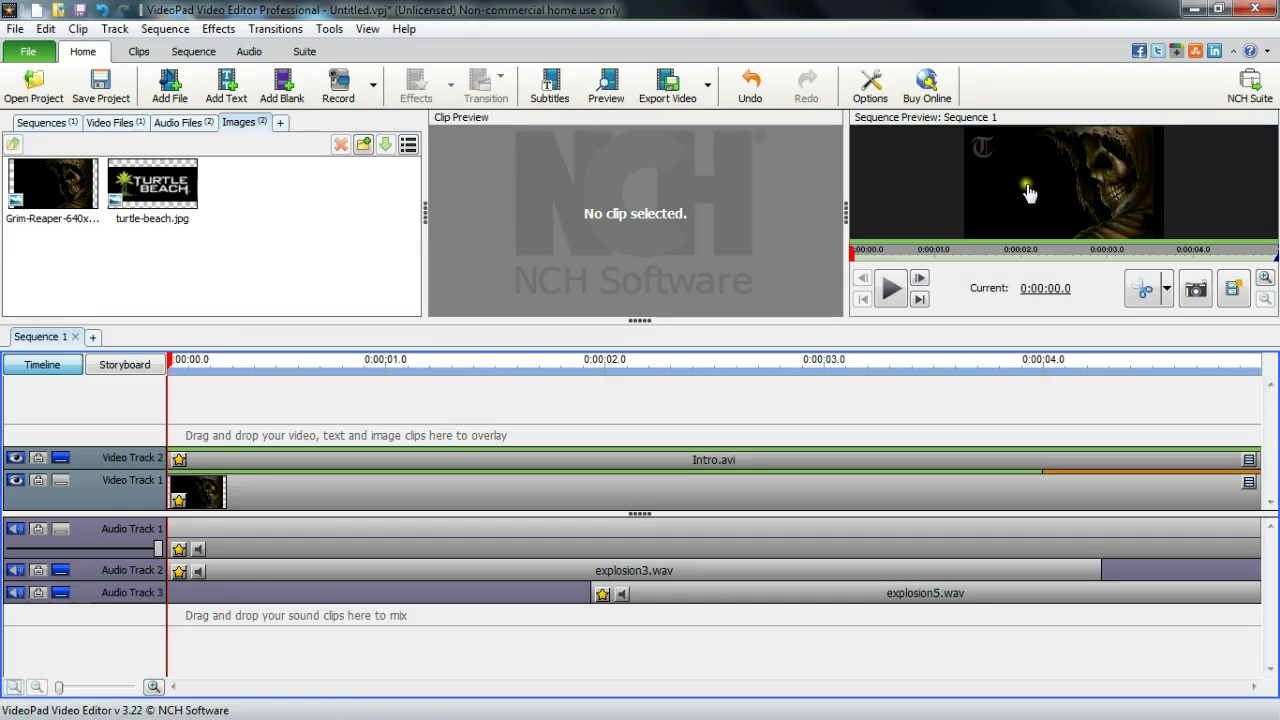
right_click(176, 185)
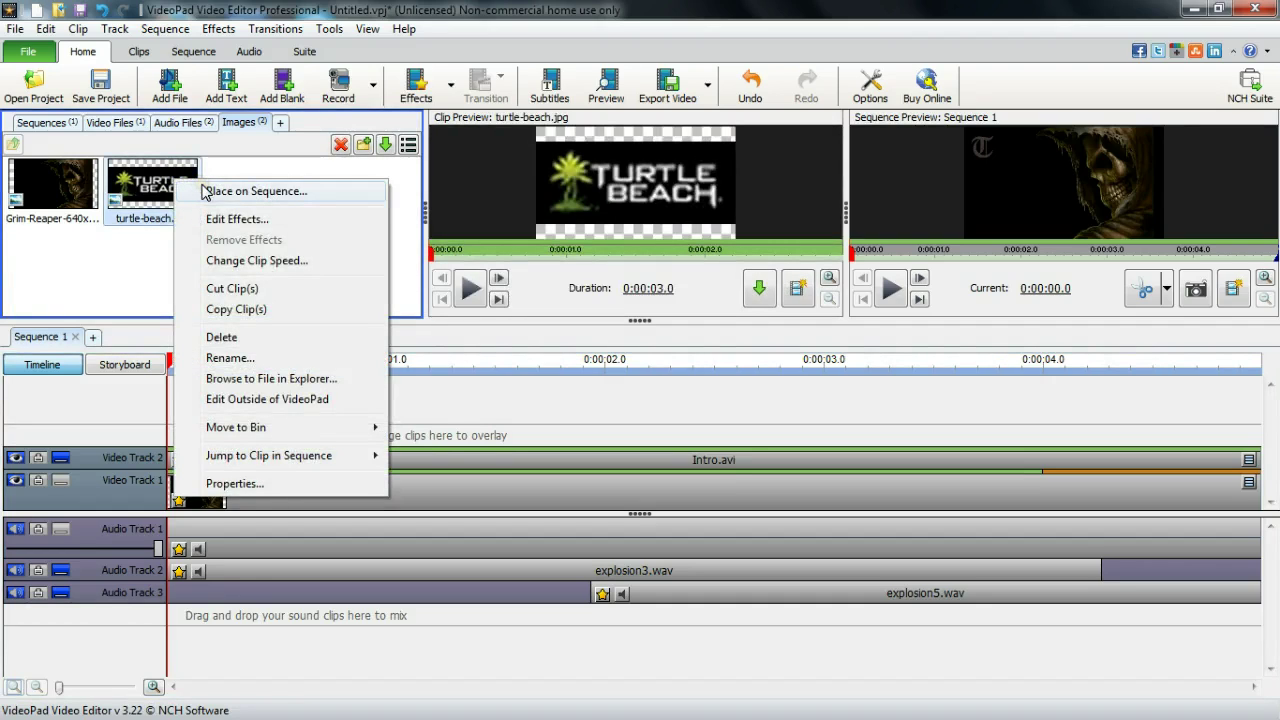
Step: Delete turtle-beach.jpg from the Images bin and play Intro.avi in the clip preview
left_click(222, 338)
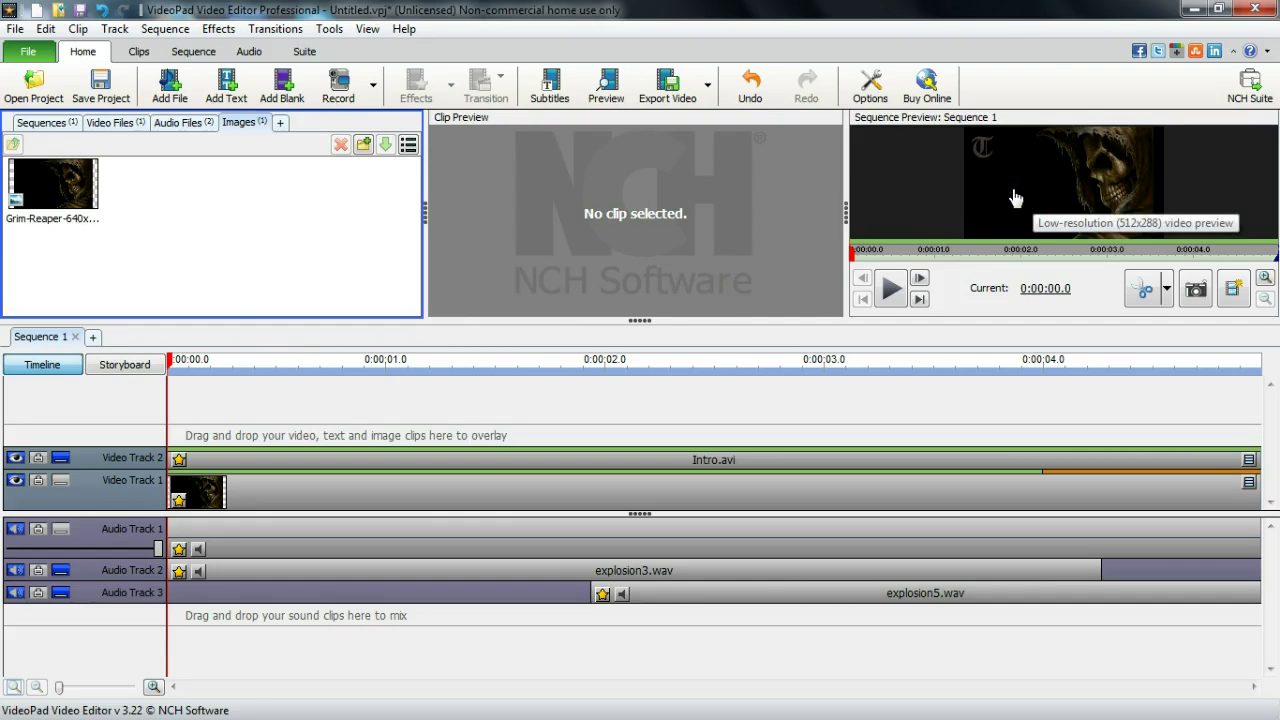
left_click(471, 463)
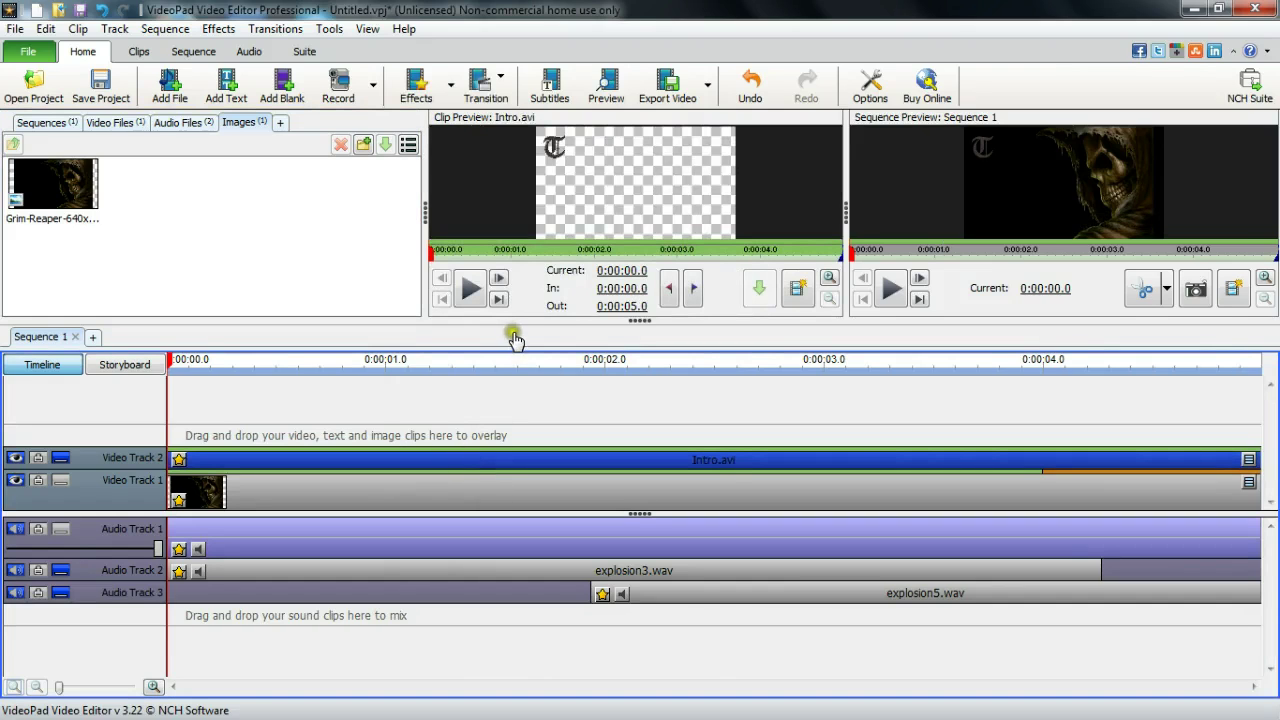
left_click(470, 292)
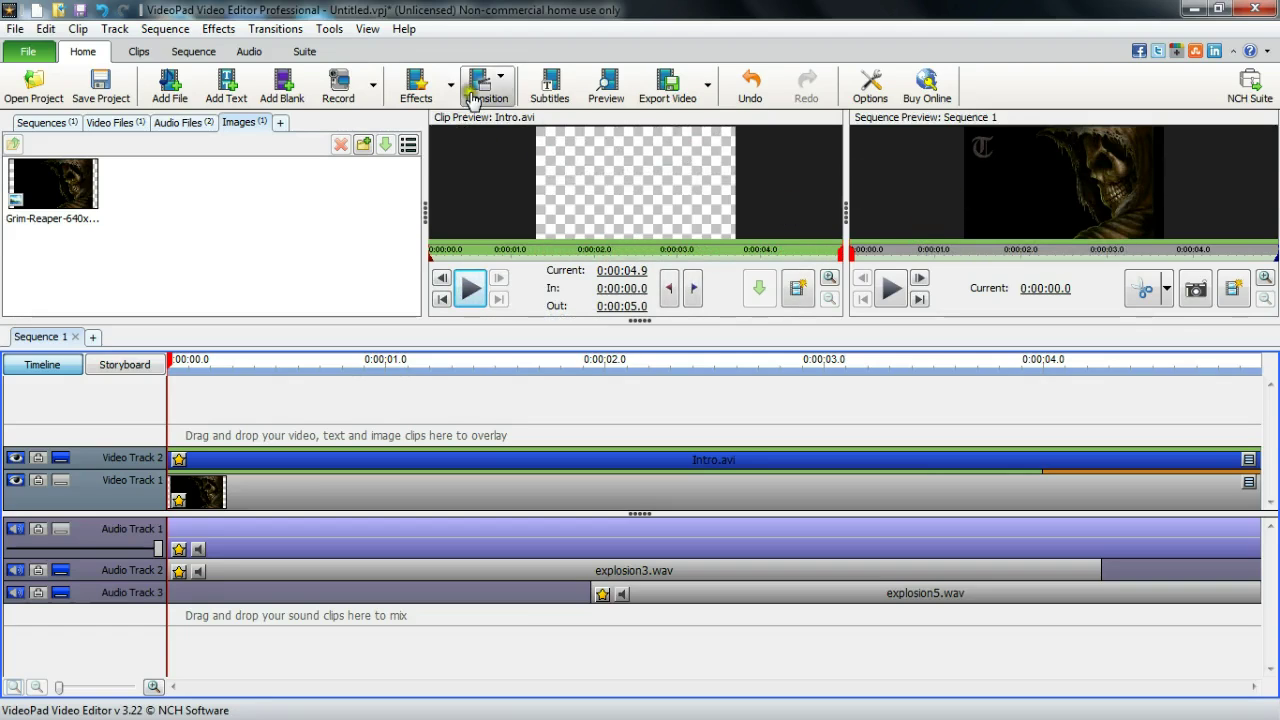
Step: Add a Green Screen effect to Intro.avi, then delete the duplicate so only one remains
left_click(412, 88)
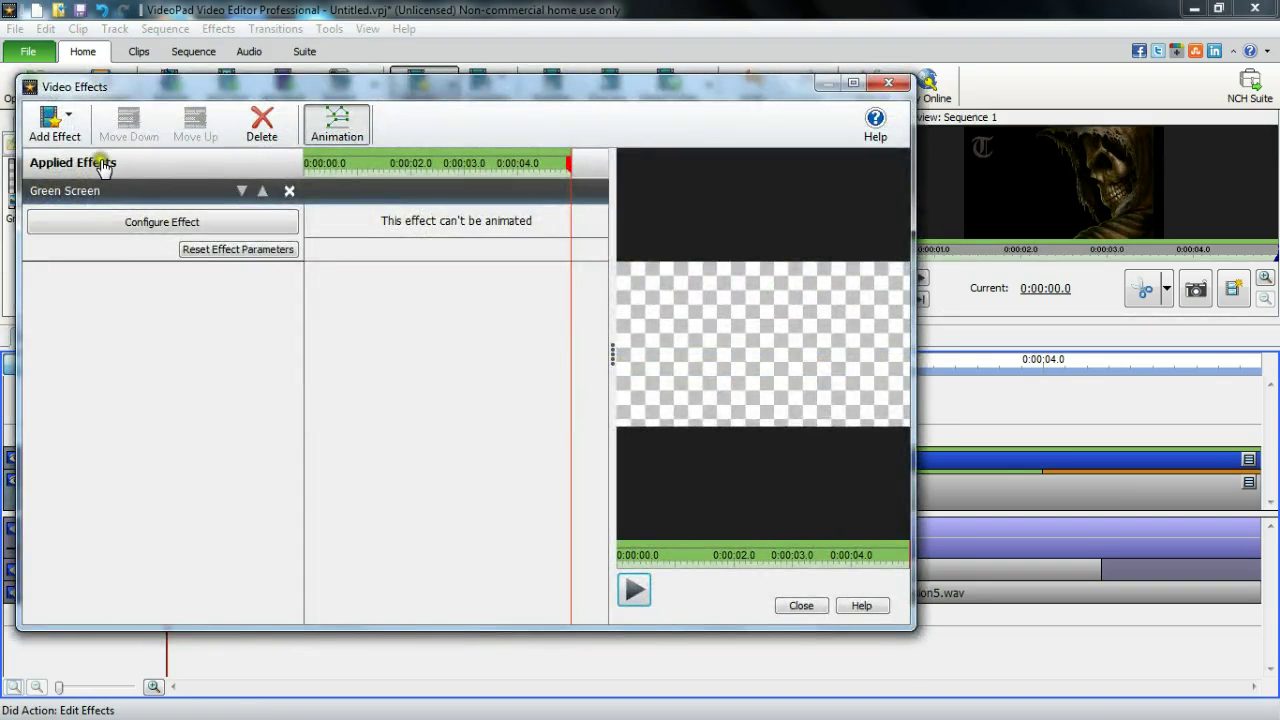
left_click(52, 122)
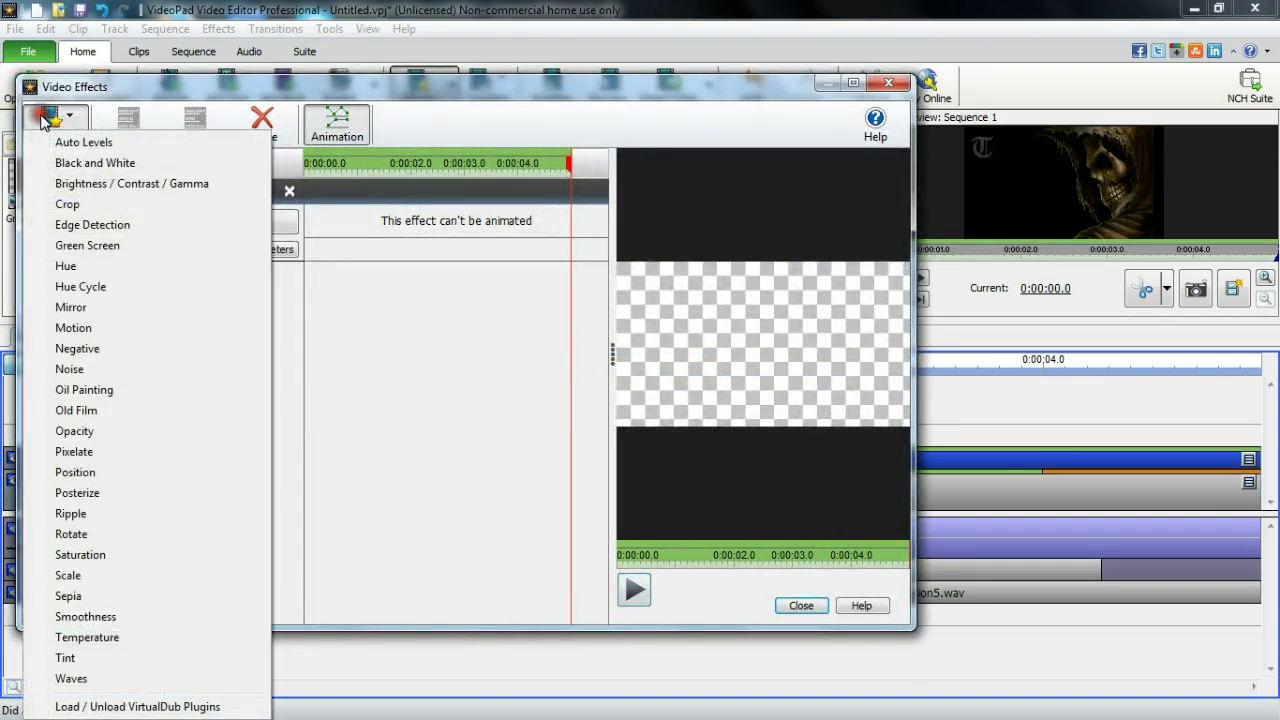
left_click(117, 248)
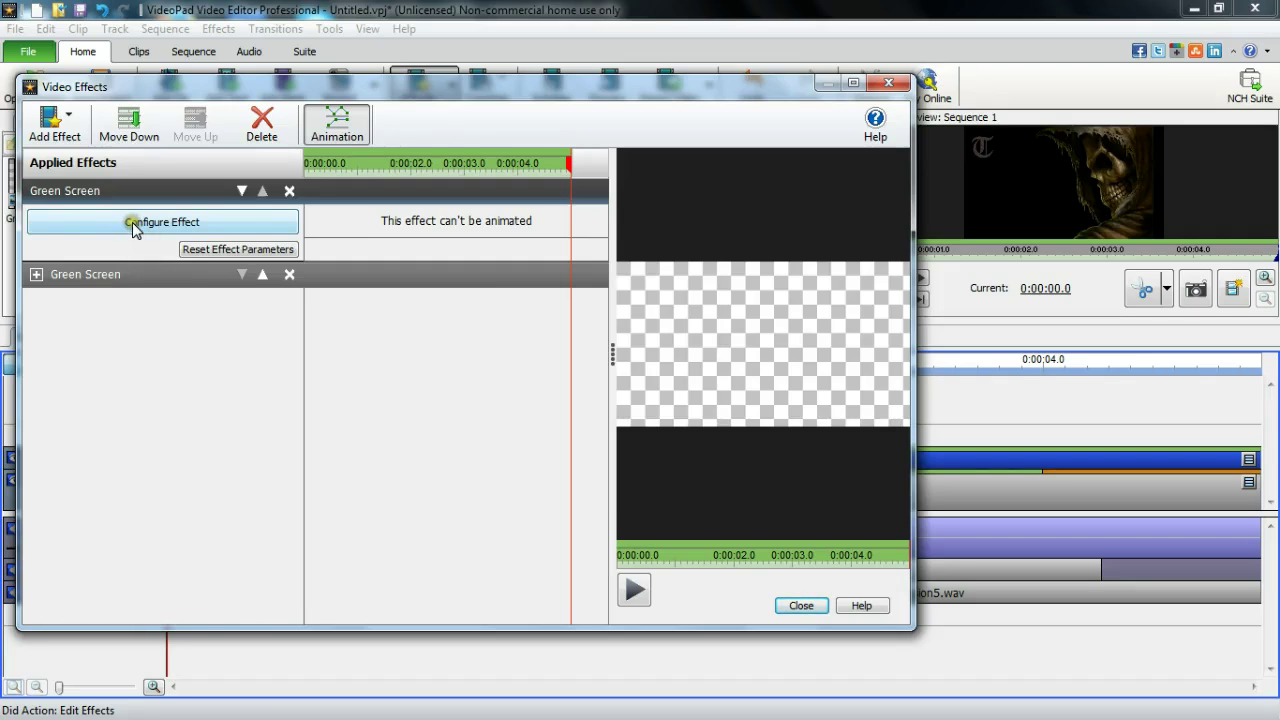
left_click(222, 229)
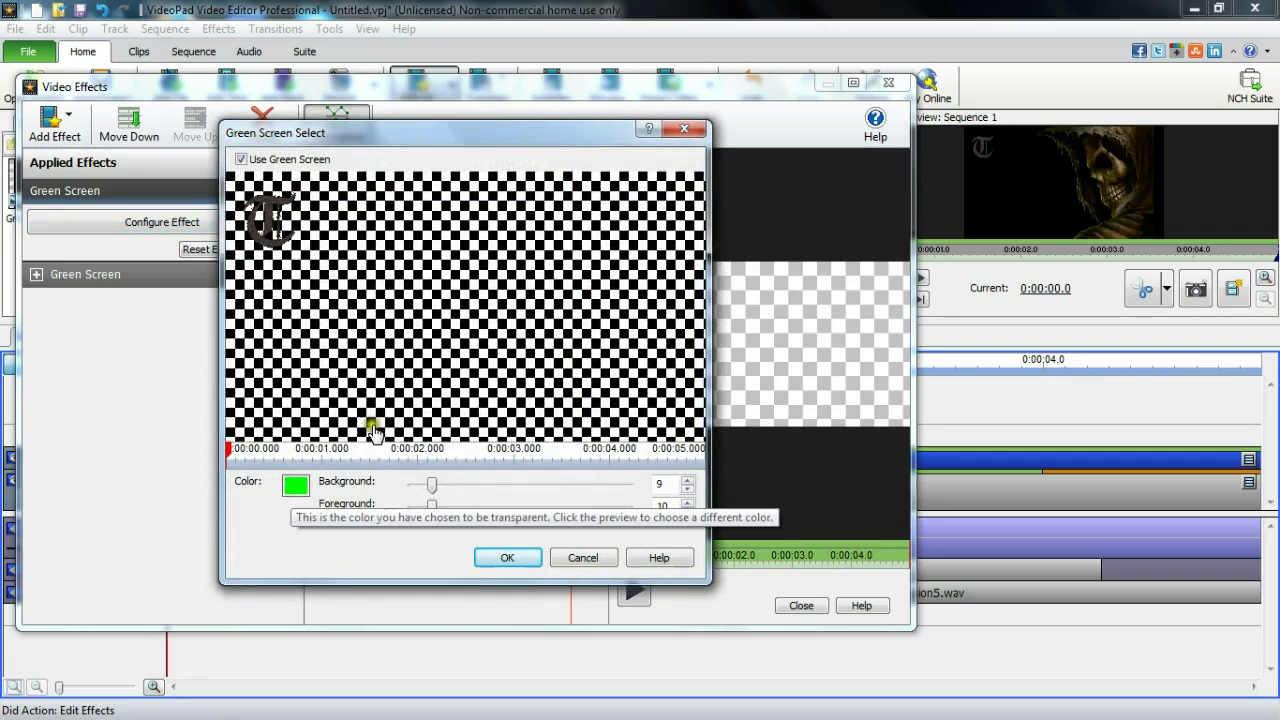
left_click(684, 128)
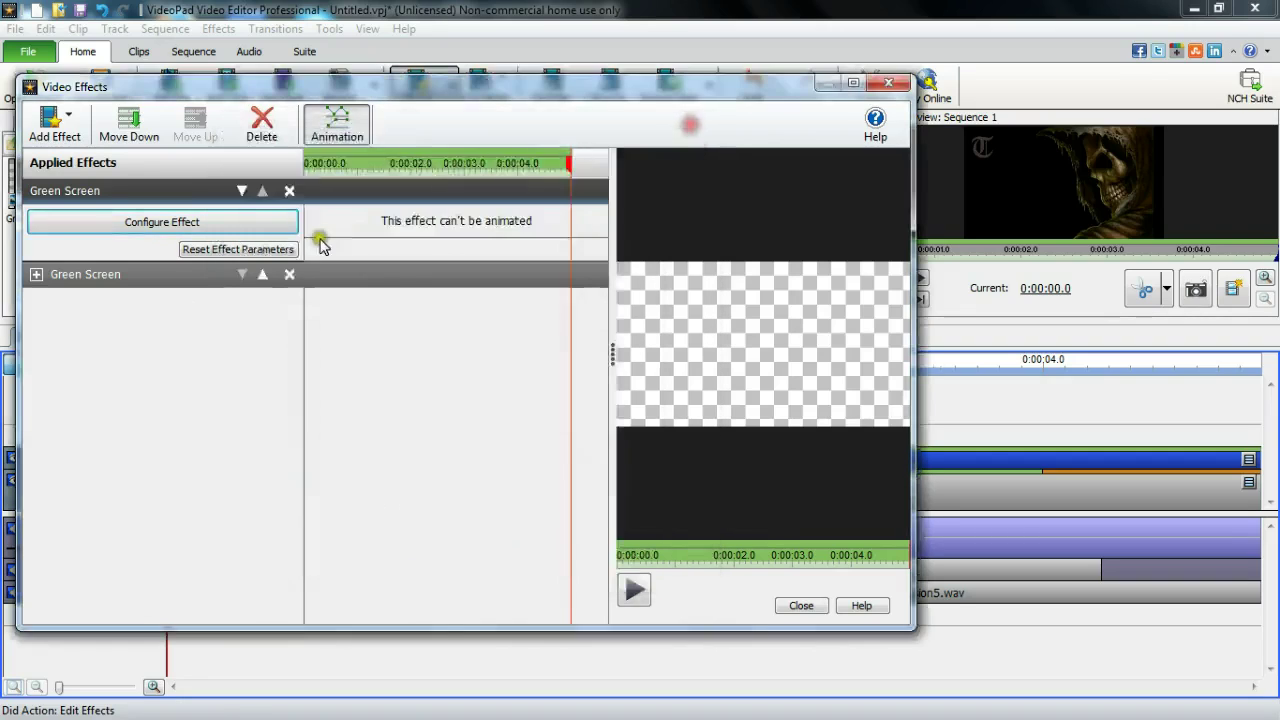
left_click(289, 190)
left_click(202, 236)
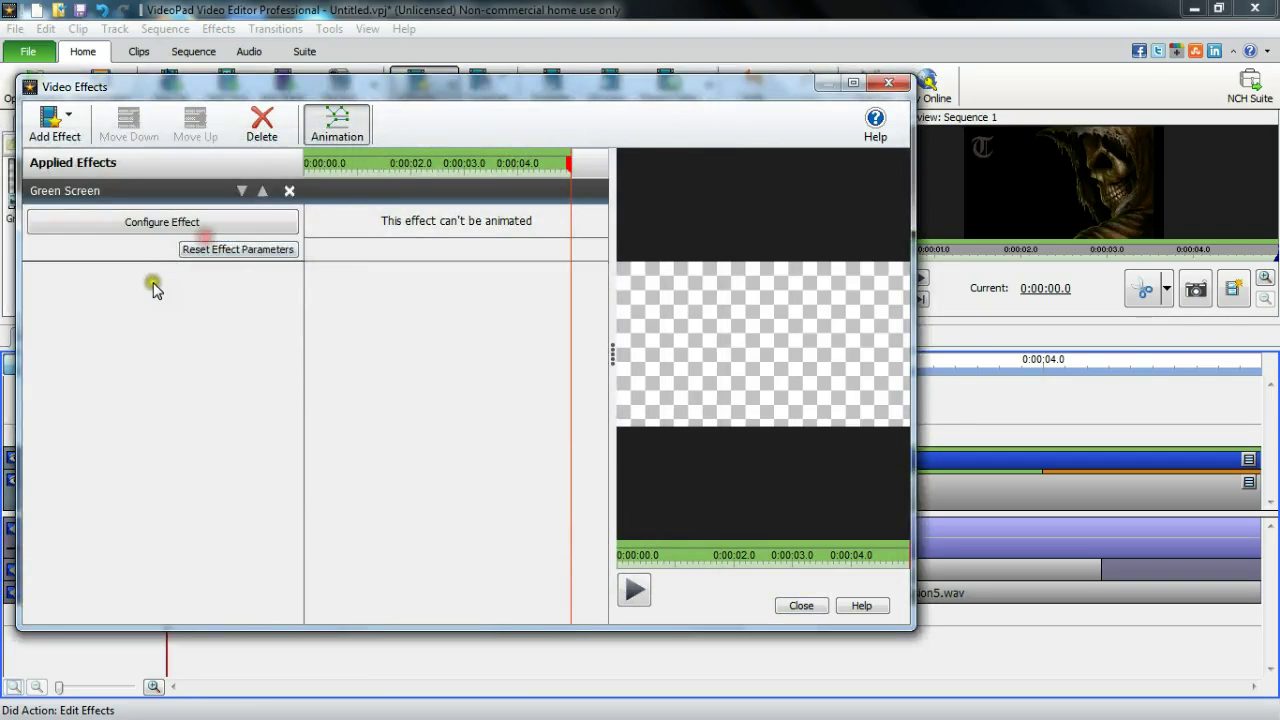
Step: Set Intro.avi's Green Screen key colour to black, keeping Background 9 and Foreground 10
left_click(199, 222)
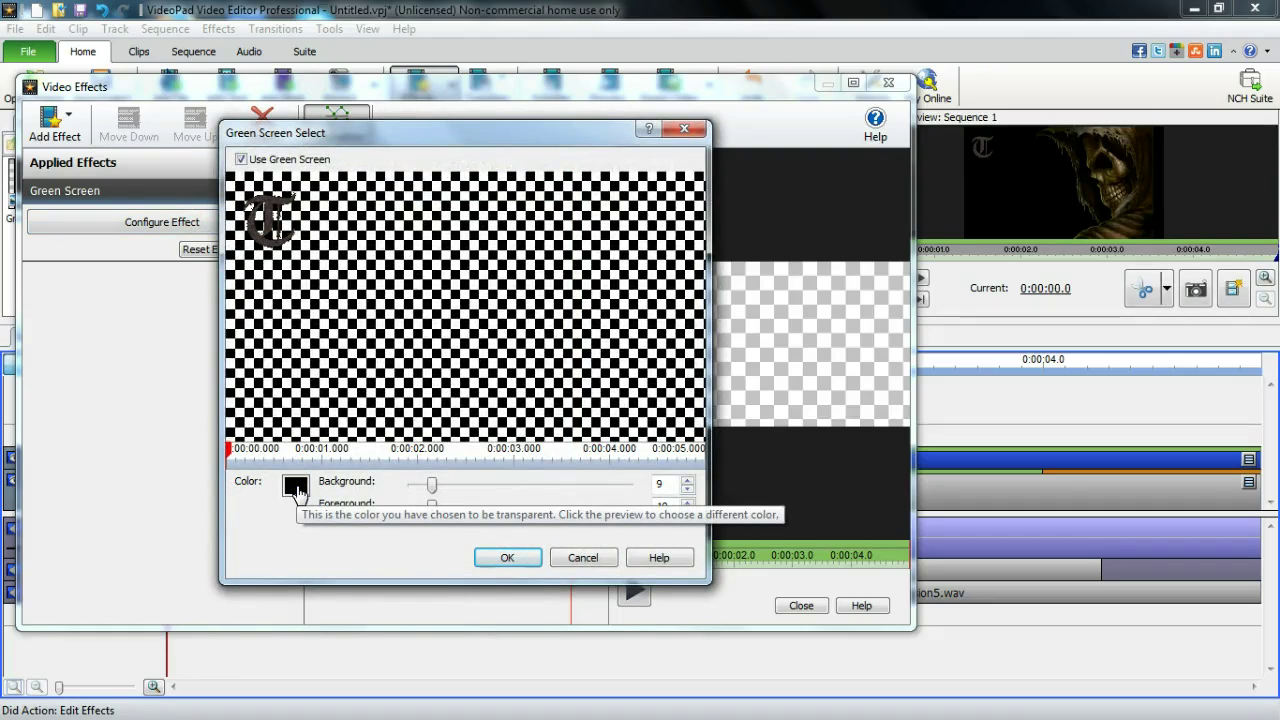
left_click(301, 496)
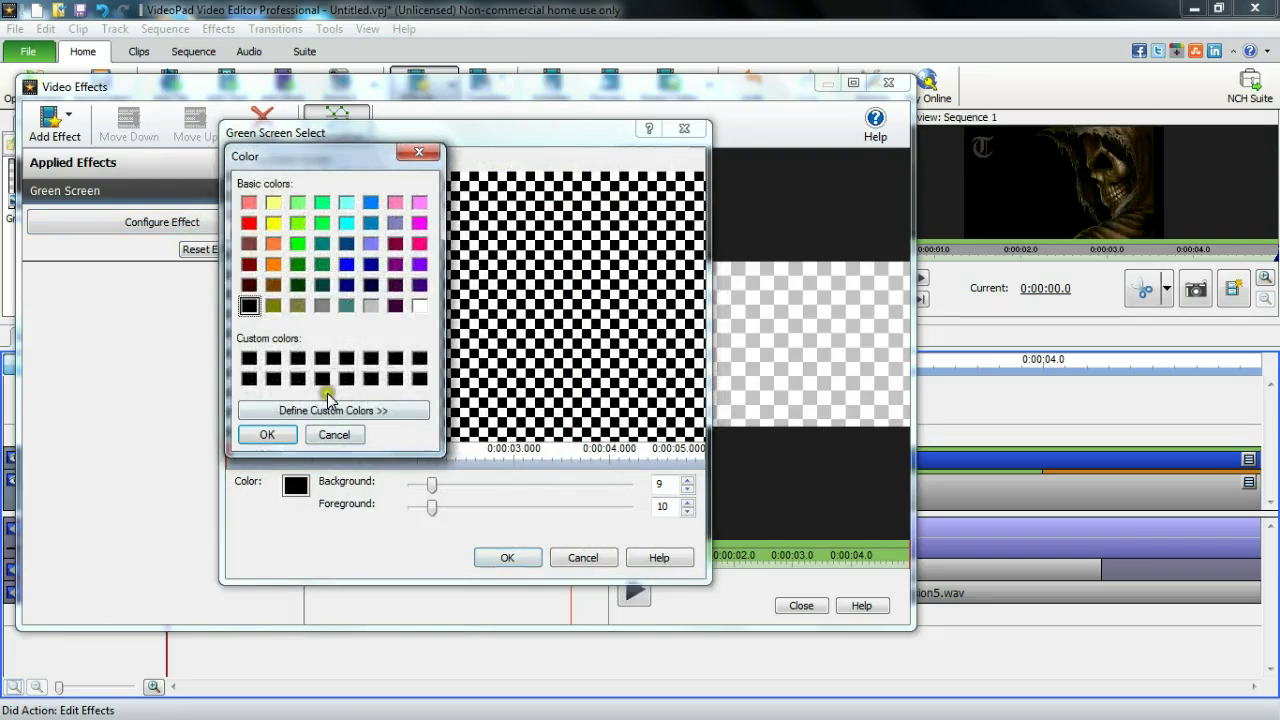
left_click(267, 436)
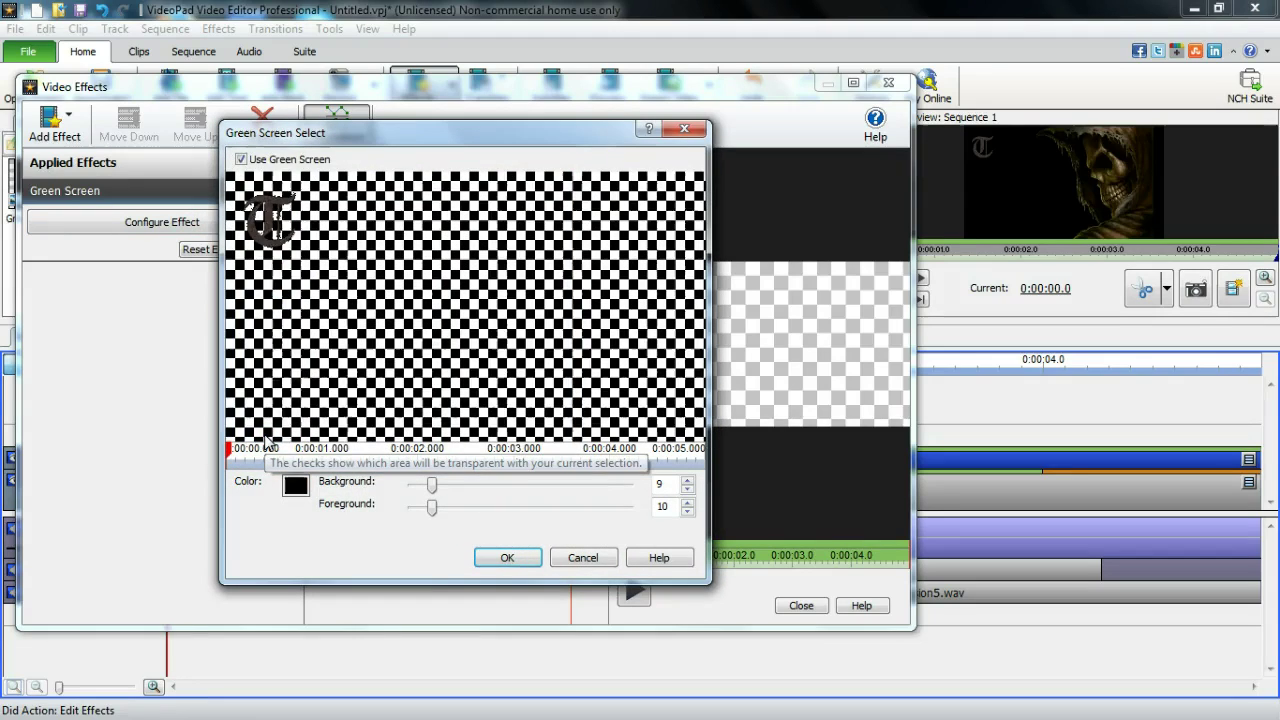
left_click(505, 562)
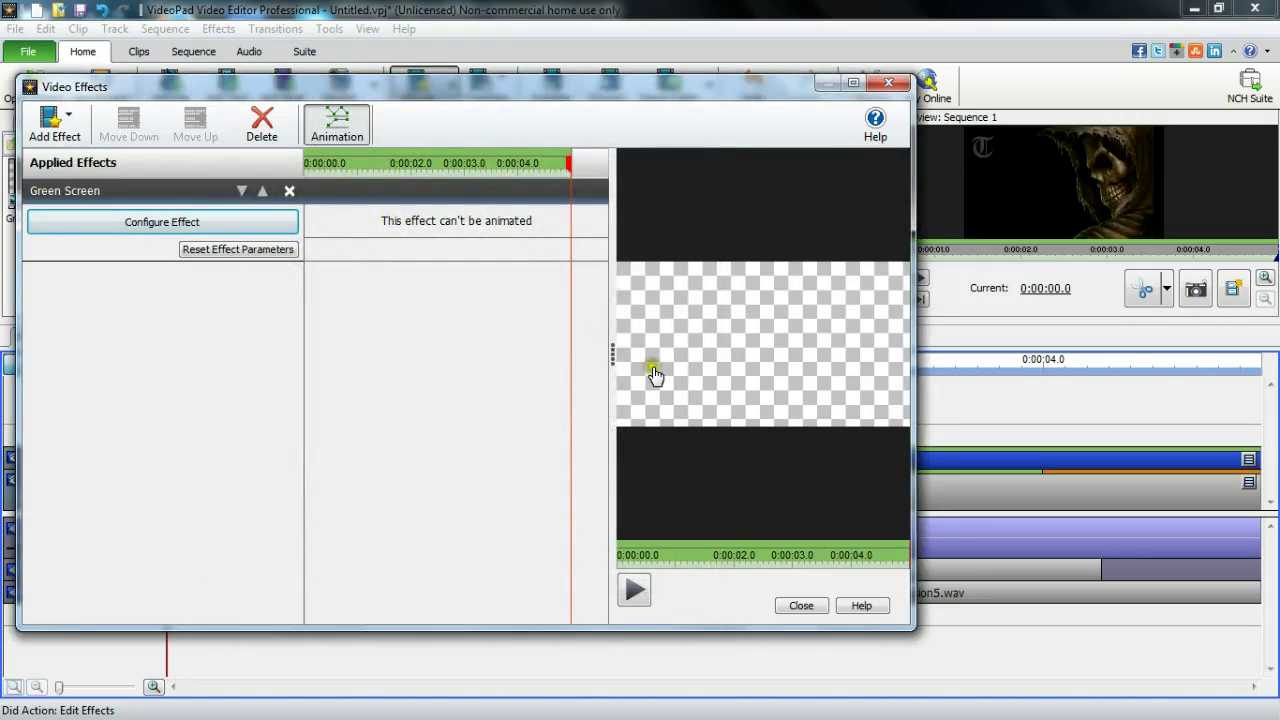
Step: Close the video effects window and bring up the Audio Effects submenu under Effects
left_click(803, 606)
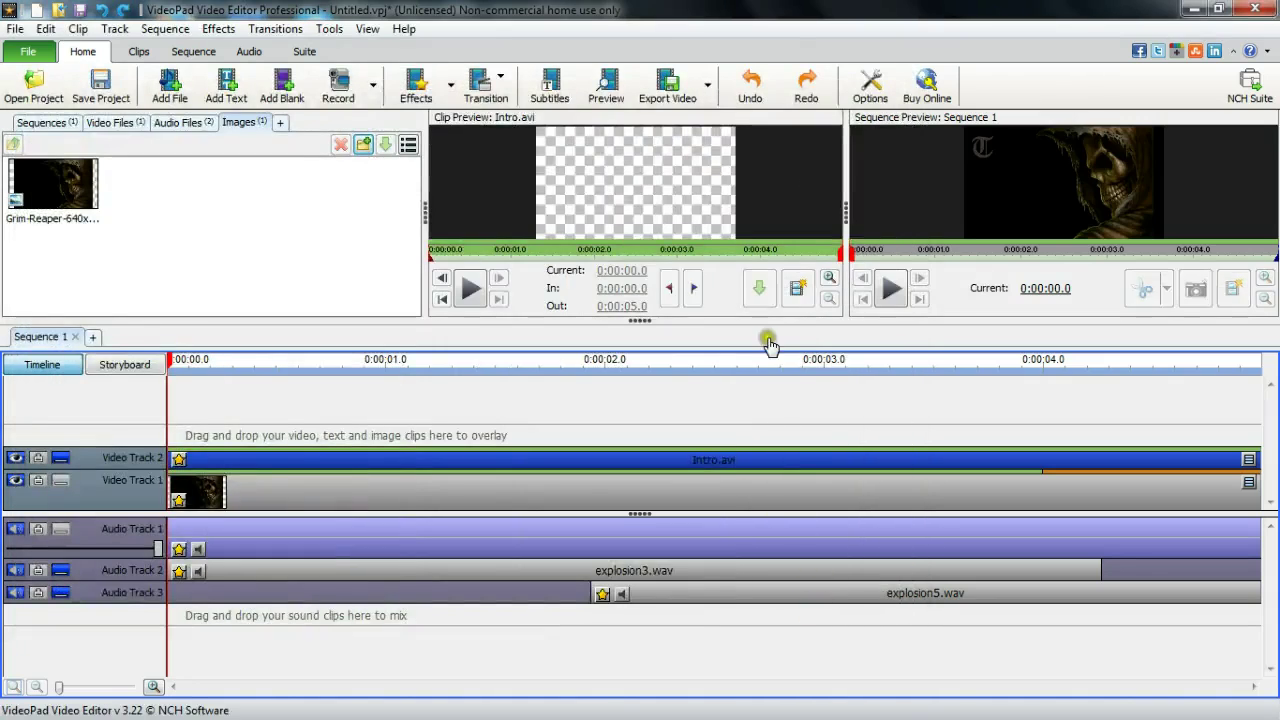
left_click(730, 573)
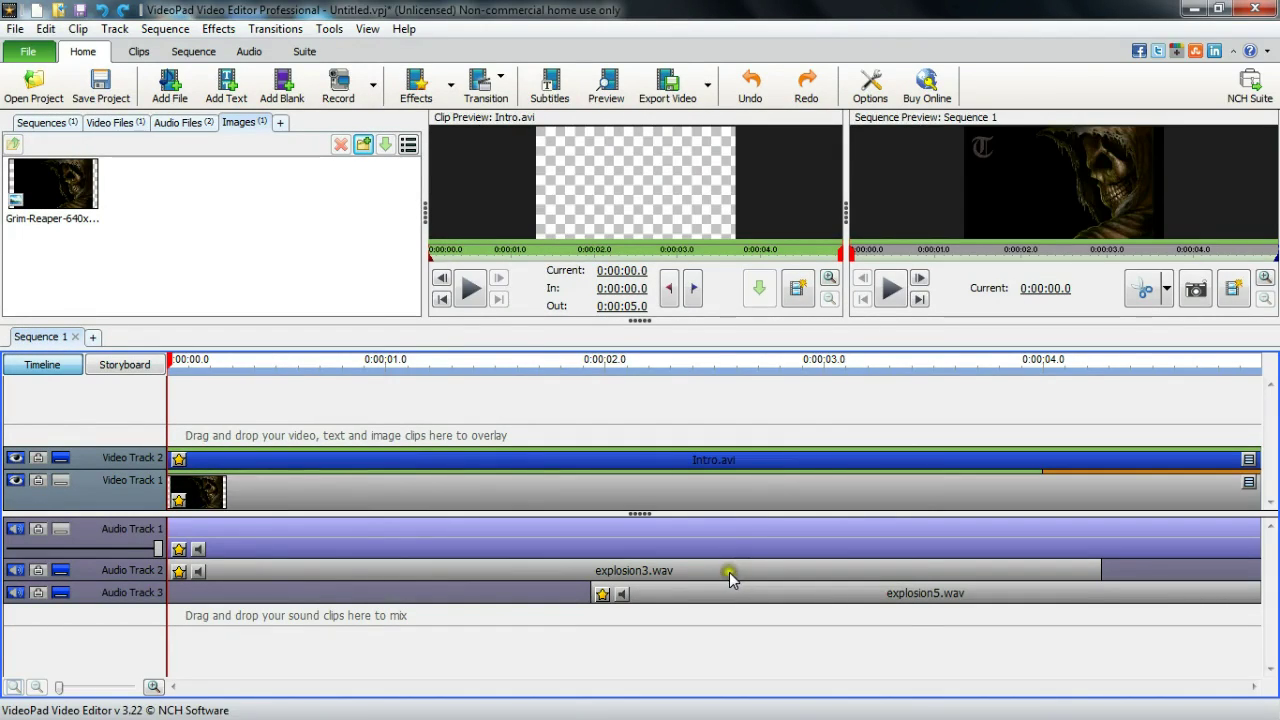
left_click(708, 594)
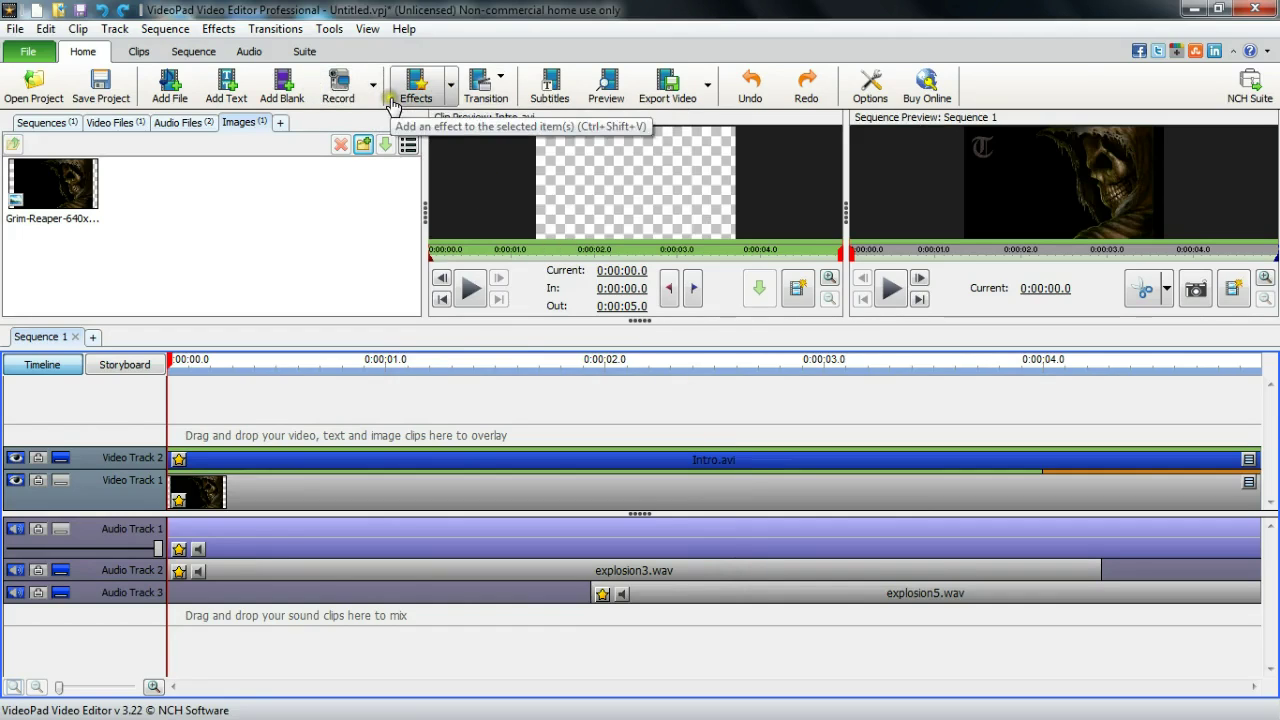
left_click(452, 88)
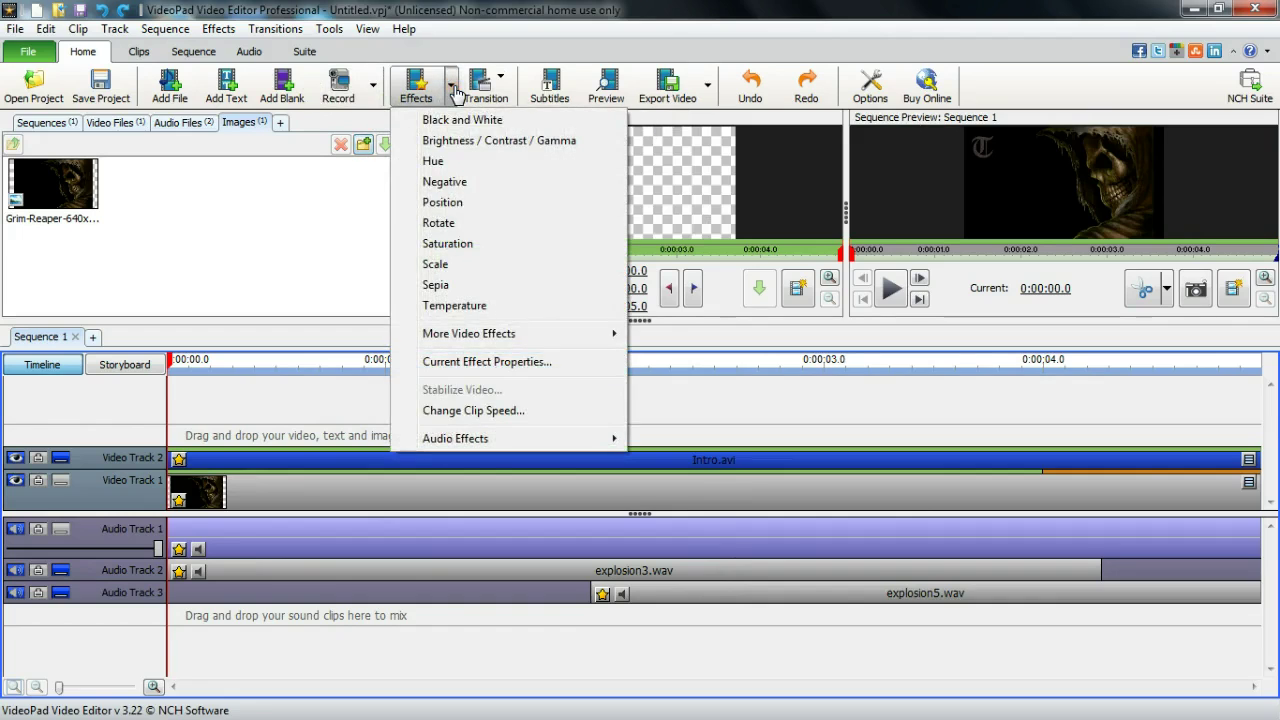
mouse_move(490, 443)
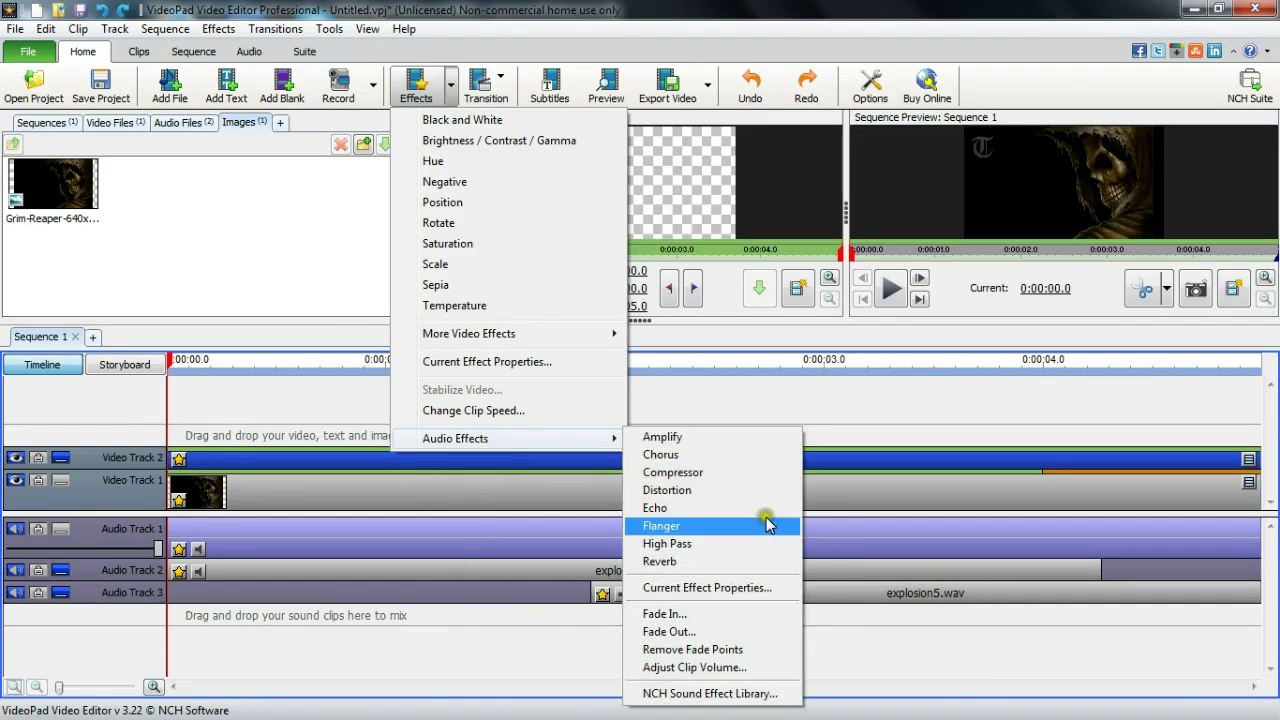
left_click(700, 693)
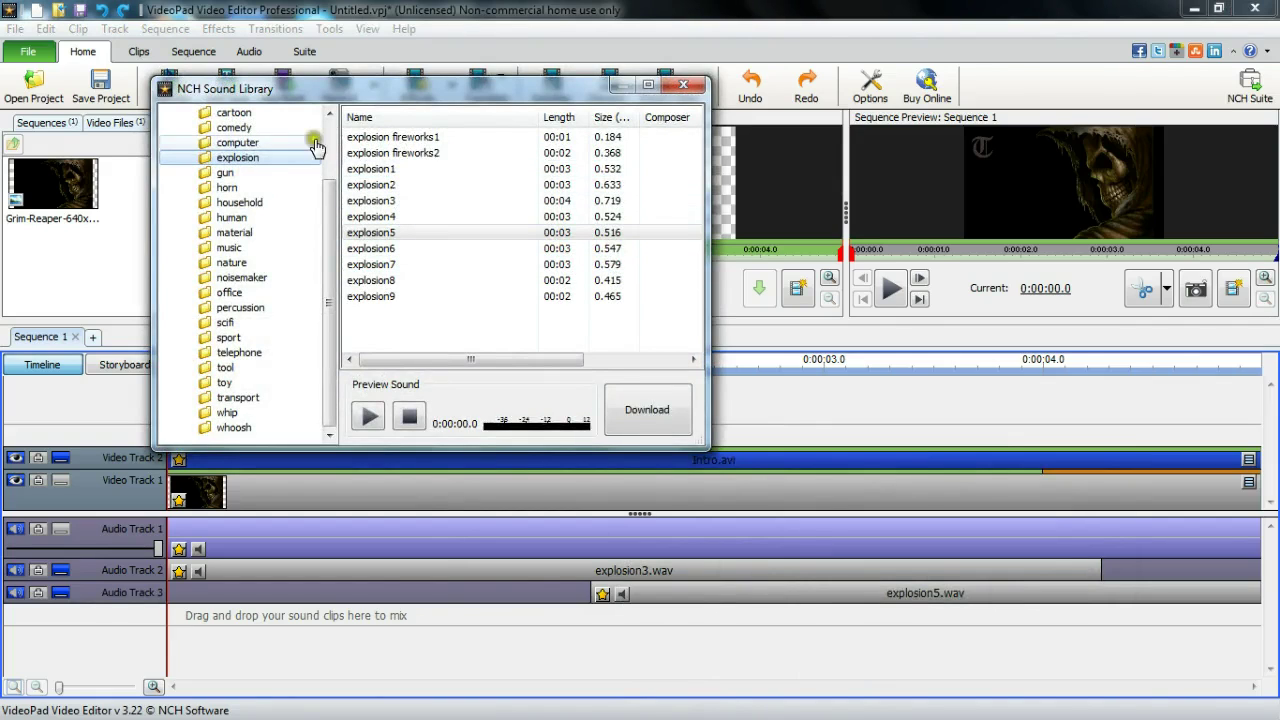
left_click_drag(330, 248, 330, 298)
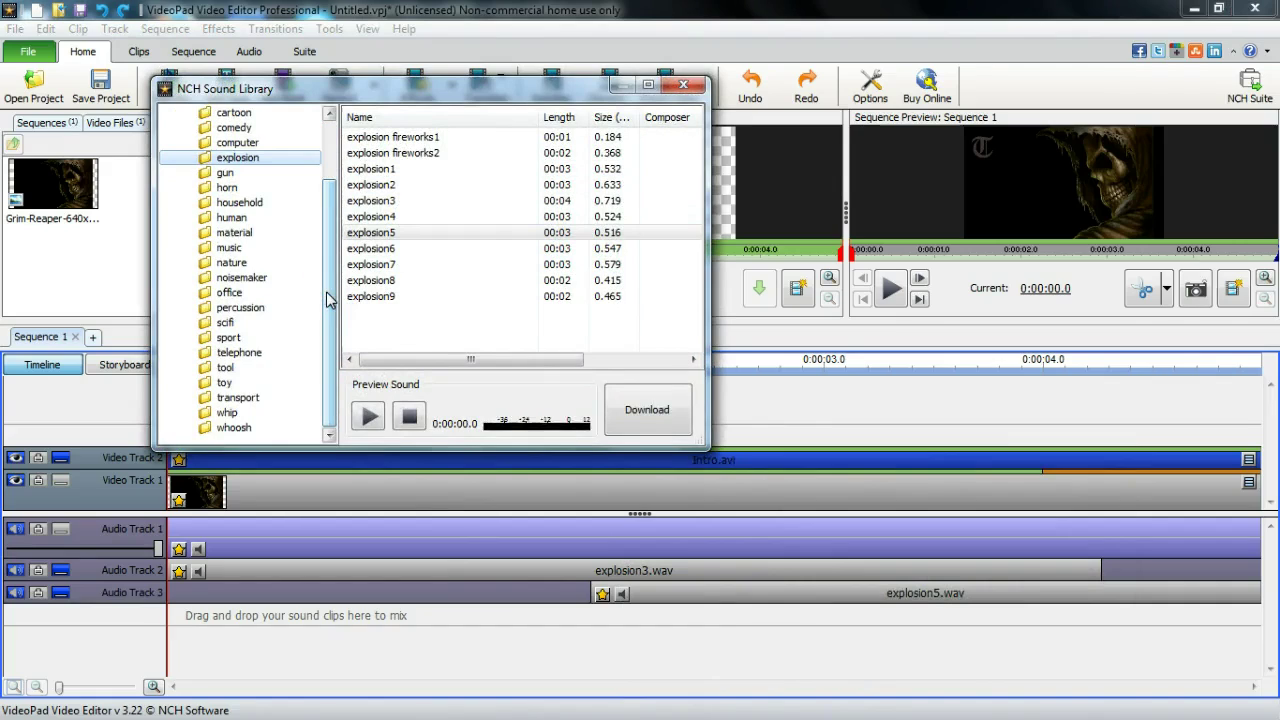
left_click(678, 86)
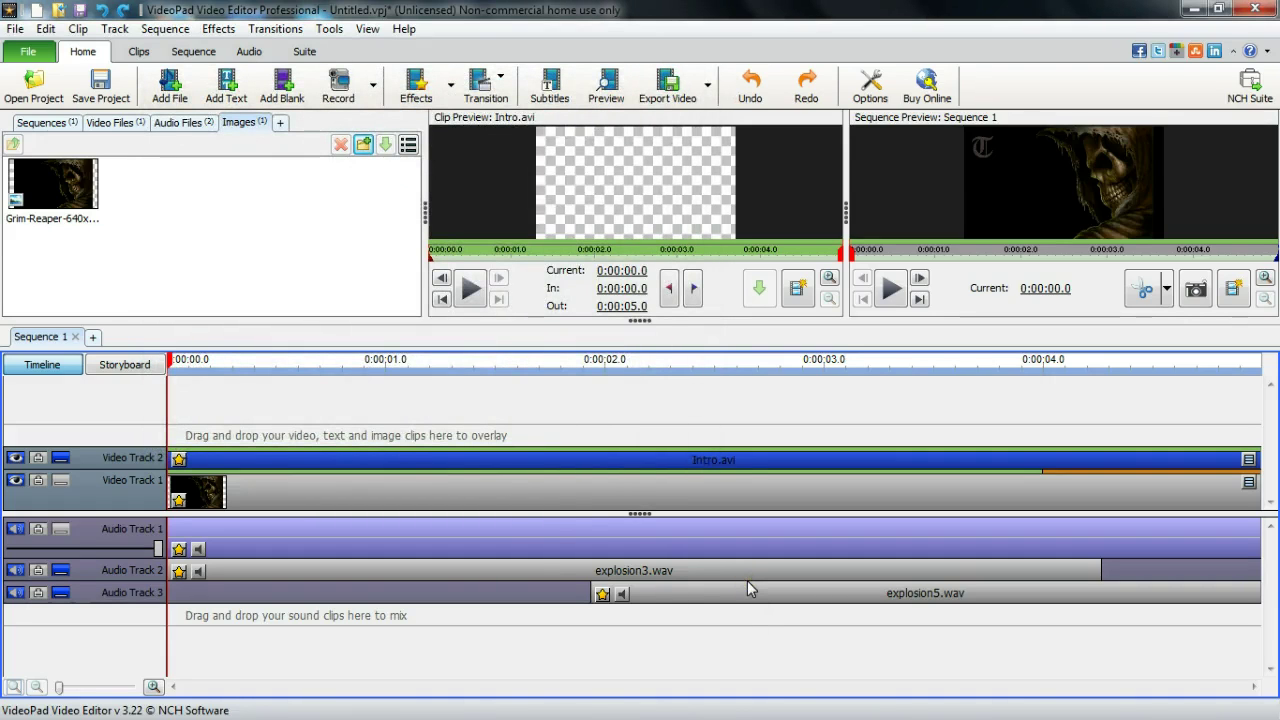
left_click(747, 596)
left_click(606, 95)
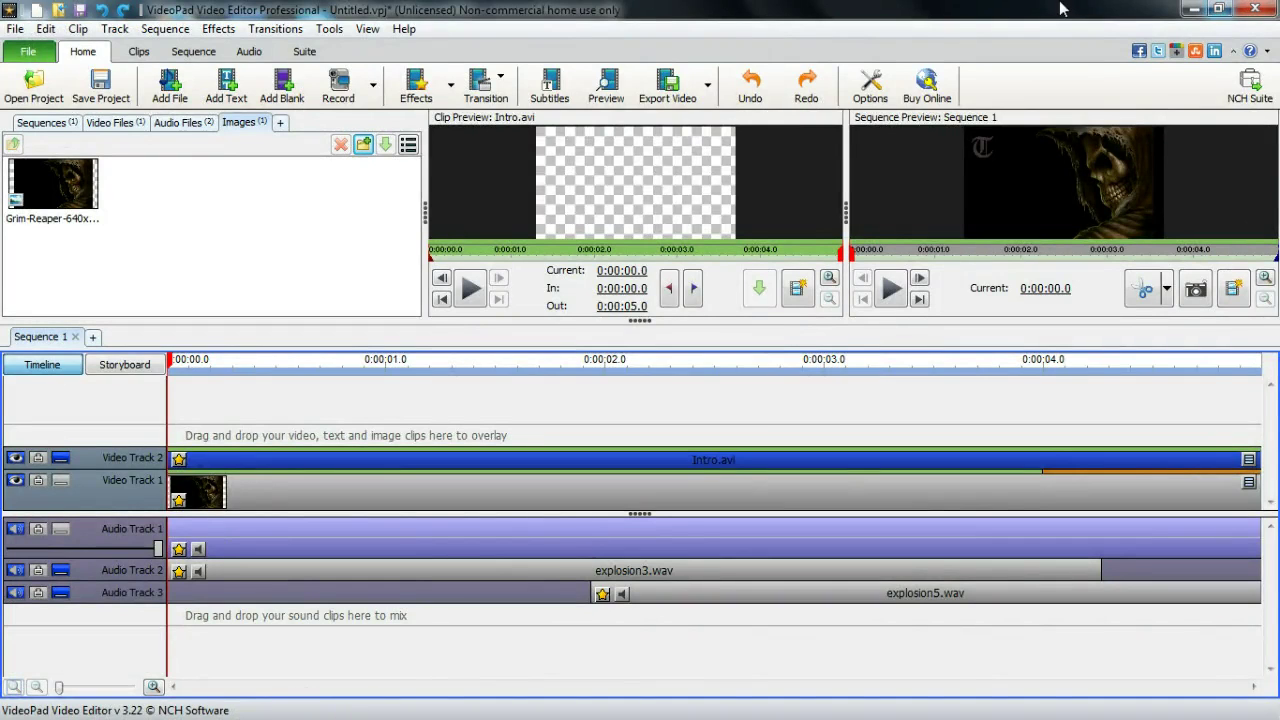
Step: Minimize VideoPad, bring up the cod folder on DATA (D:), and play the intro2 clip
left_click(1216, 10)
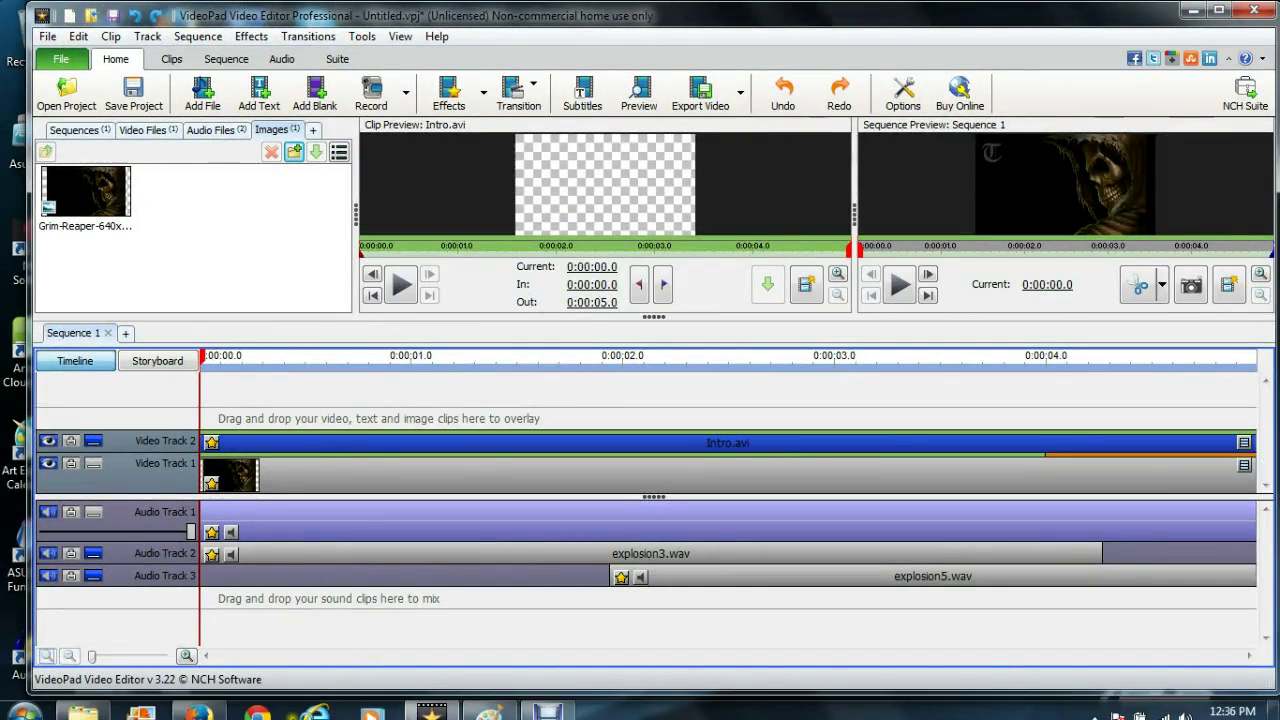
mouse_move(92, 706)
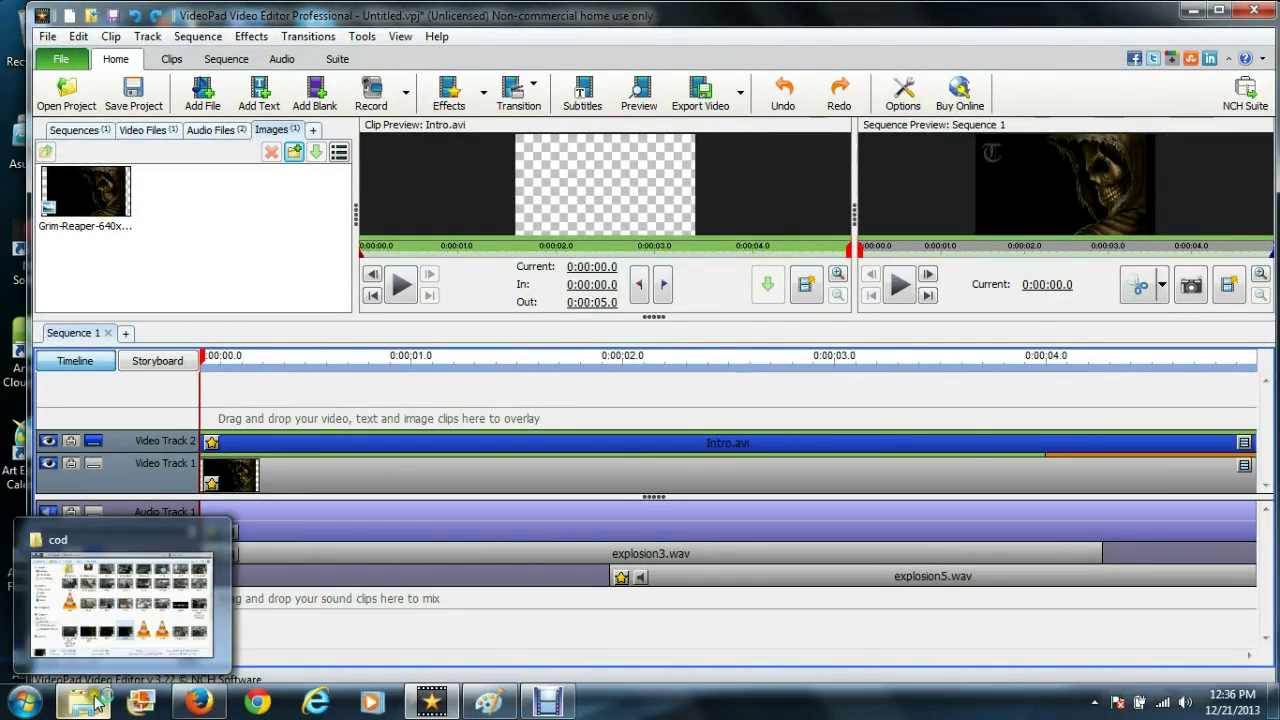
left_click(122, 640)
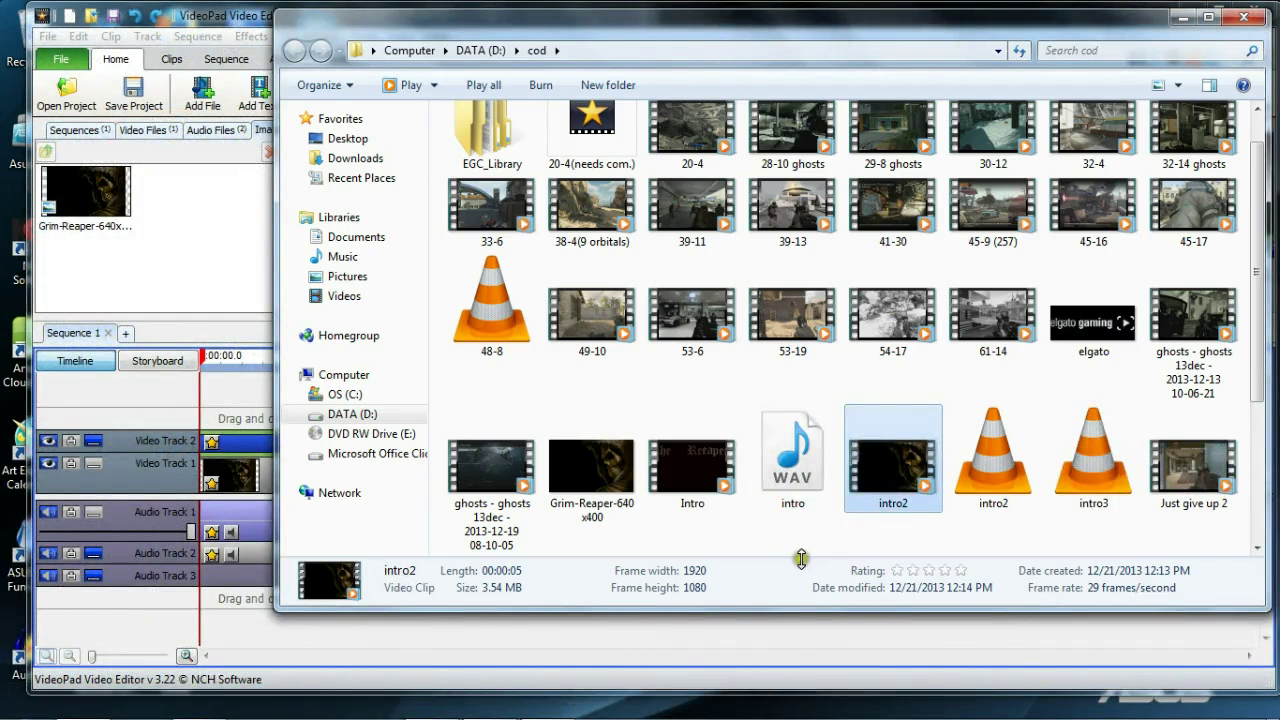
double_click(887, 463)
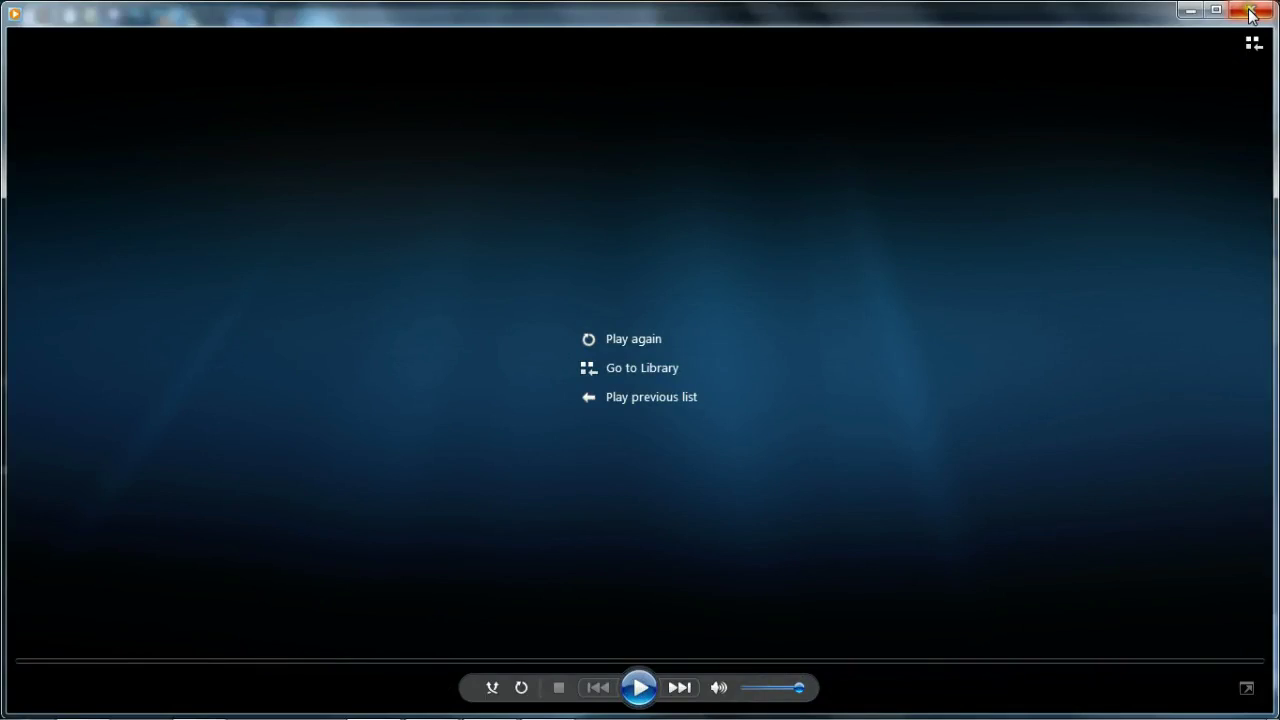
Step: Close Windows Media Player once the intro2 clip finishes playing
left_click(1250, 14)
Step: Close the Explorer window and select the Grim-Reaper-640x400.jpg clip on Video Track 1
left_click(1246, 14)
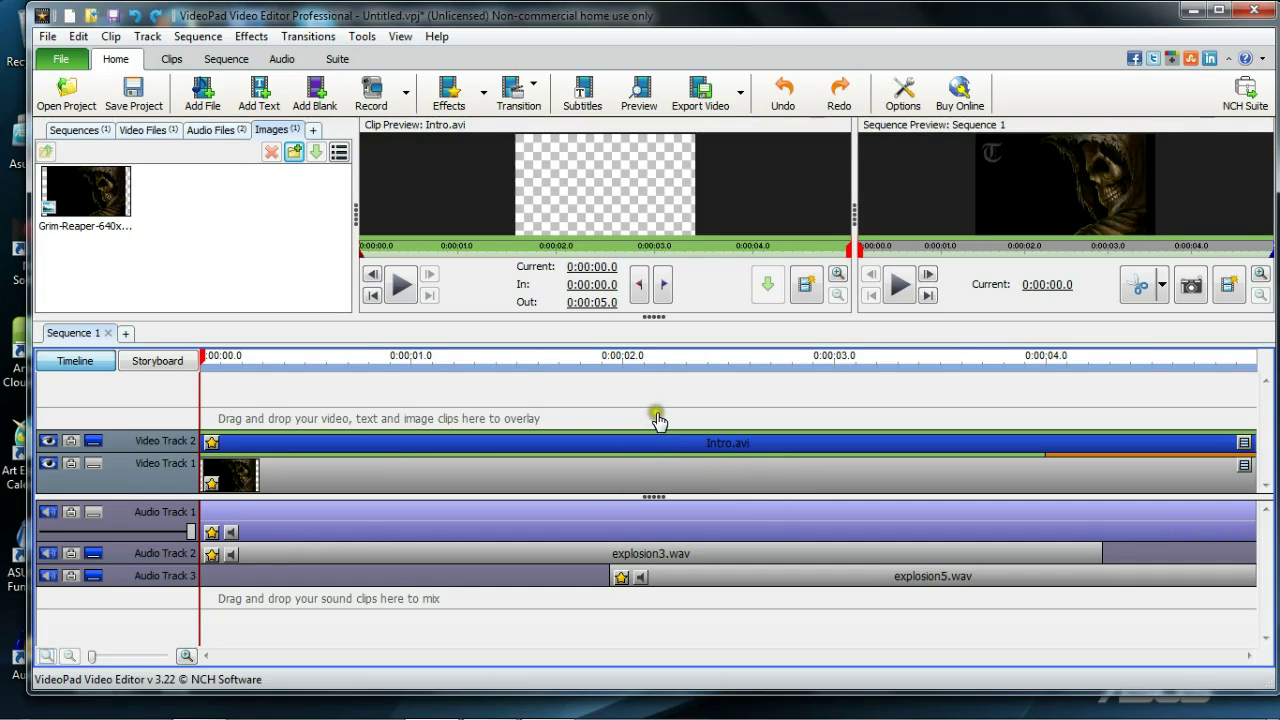
left_click(484, 467)
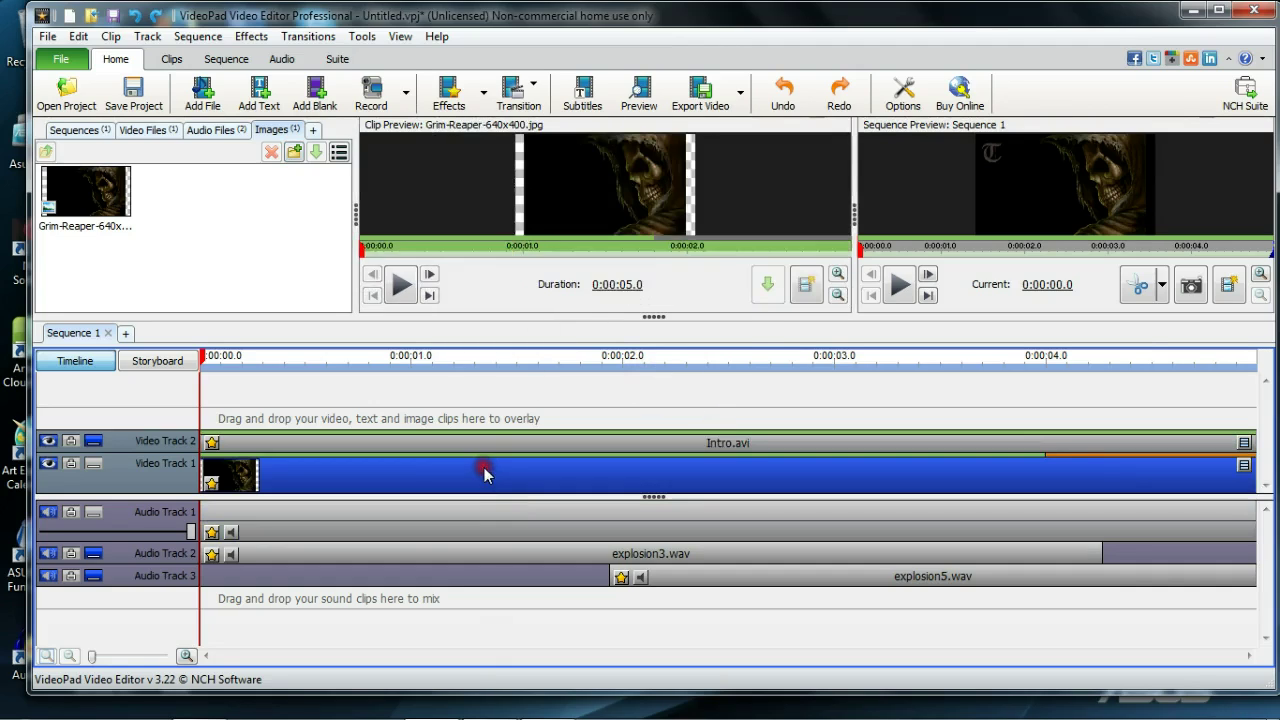
Step: Add a Crop effect to the grim reaper image at Y1 4% and Y2 96%, then remove it
left_click(451, 93)
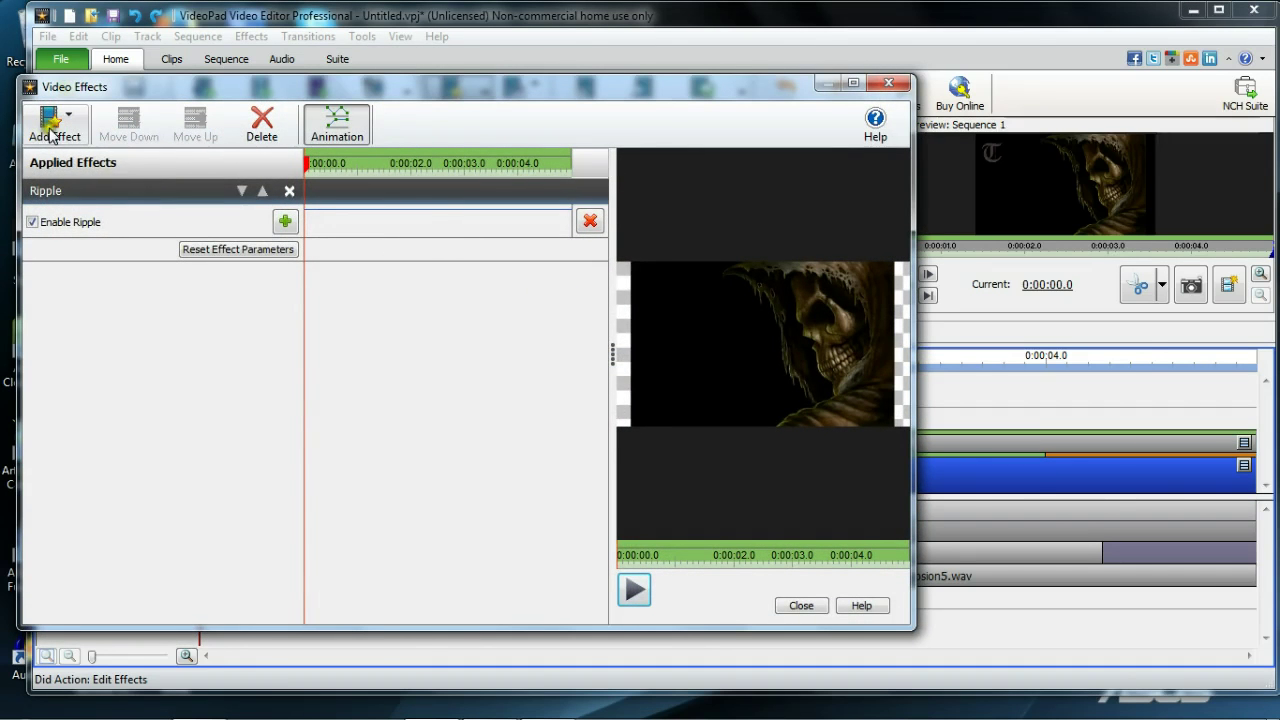
left_click(50, 132)
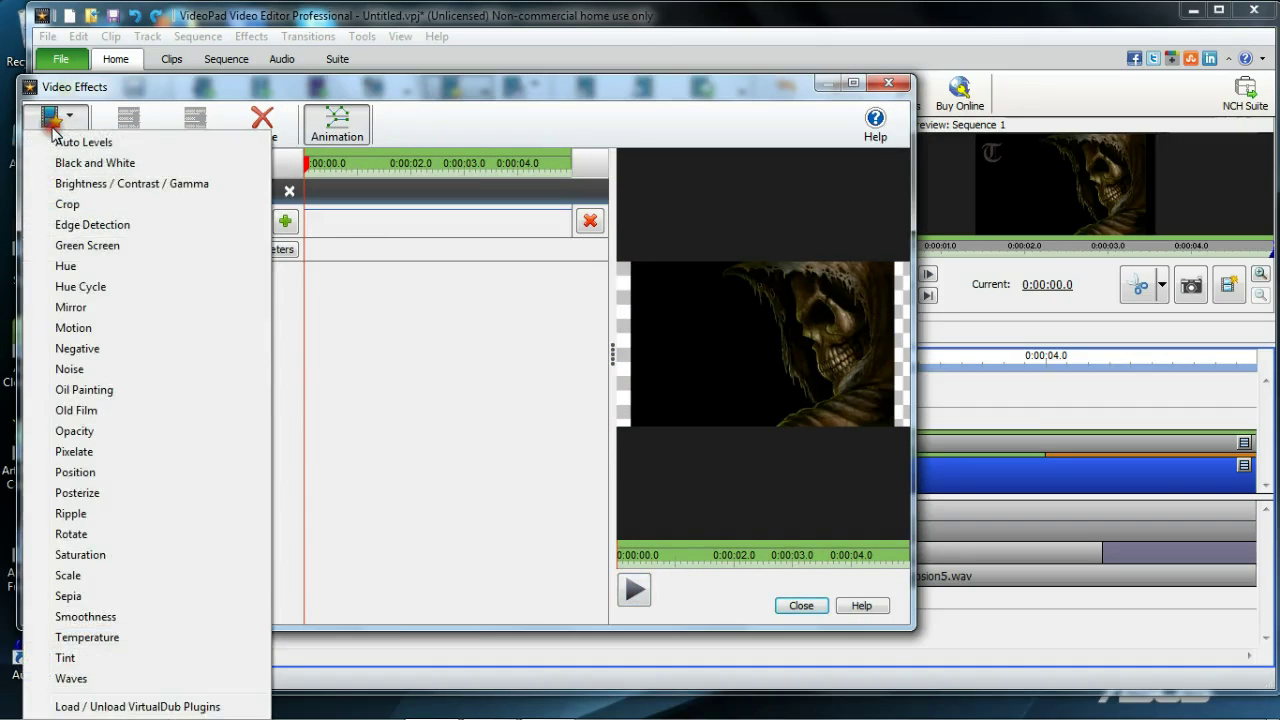
left_click(115, 205)
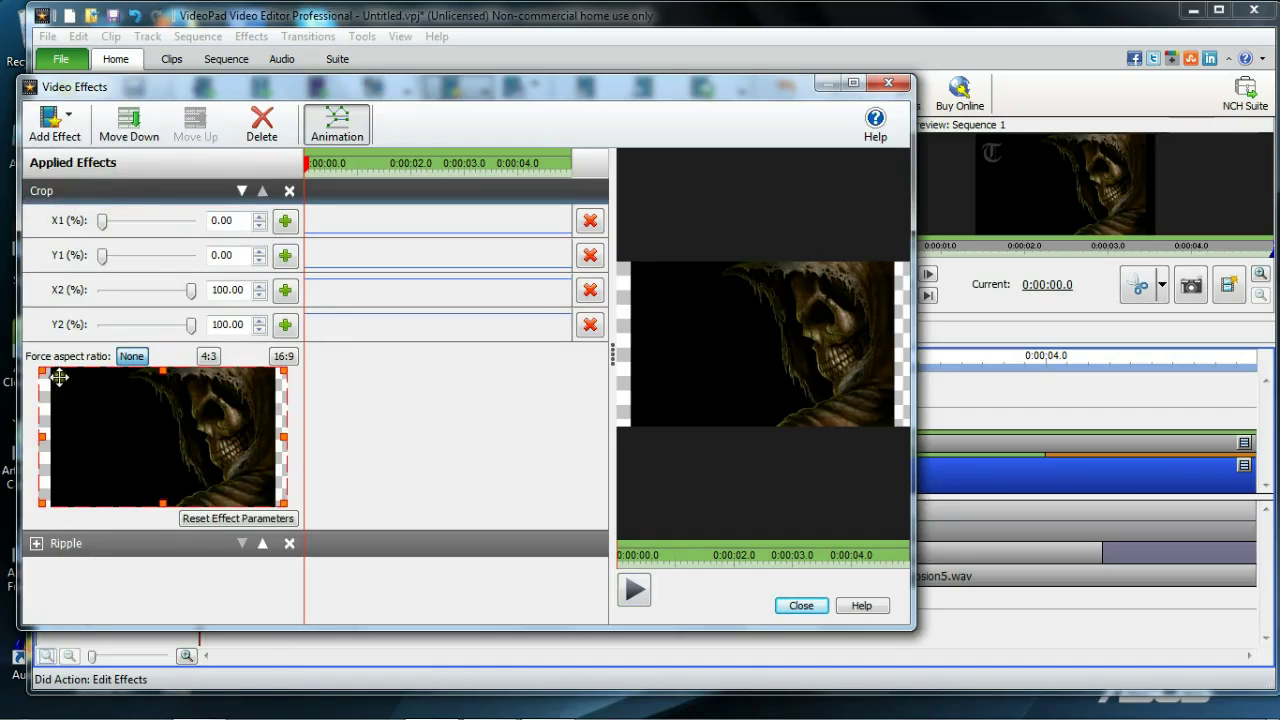
left_click_drag(41, 371, 40, 385)
left_click_drag(161, 506, 162, 497)
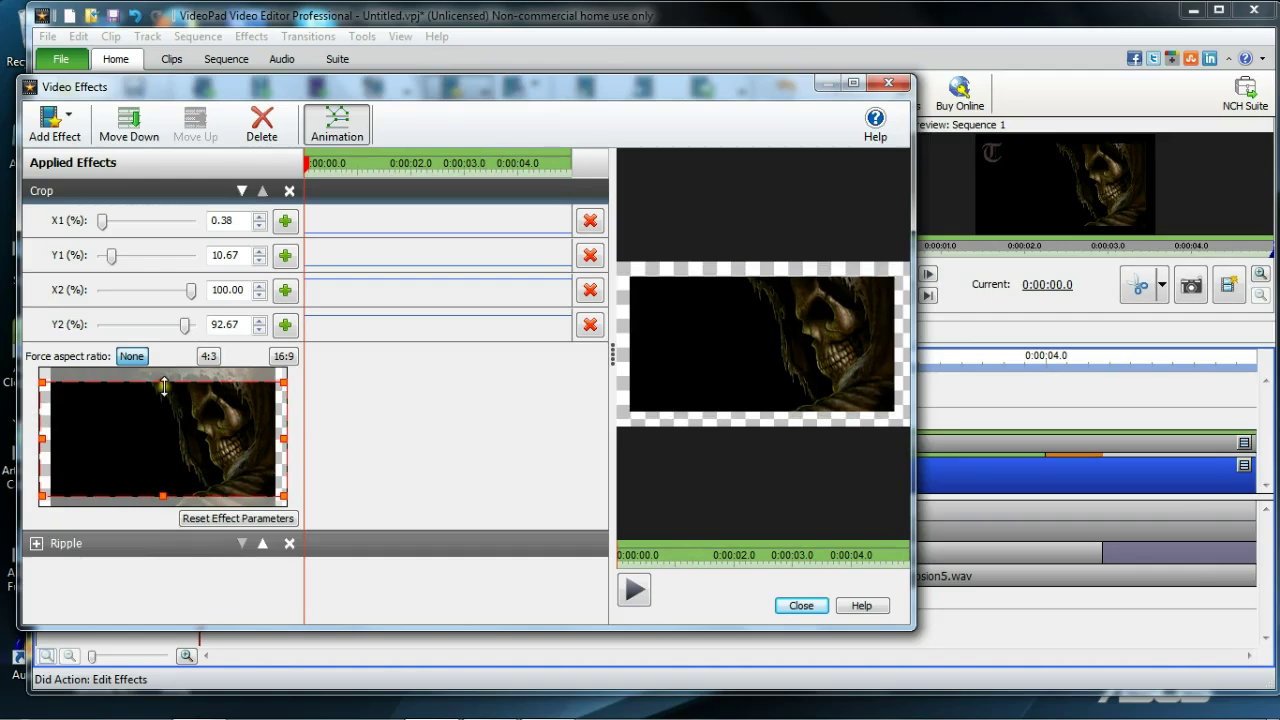
left_click_drag(163, 384, 167, 374)
left_click_drag(160, 494, 164, 507)
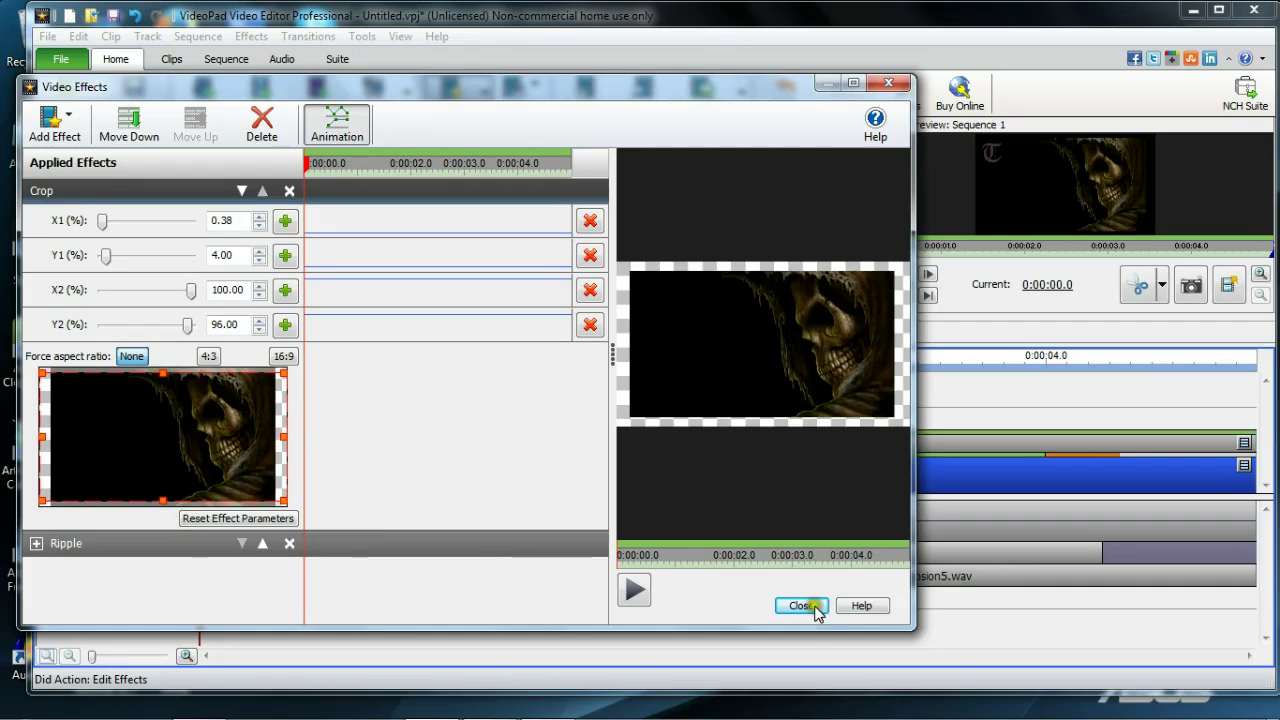
left_click(289, 190)
Step: Delete the Crop effect from the grim reaper image, keeping only Ripple, and close Video Effects
left_click(201, 369)
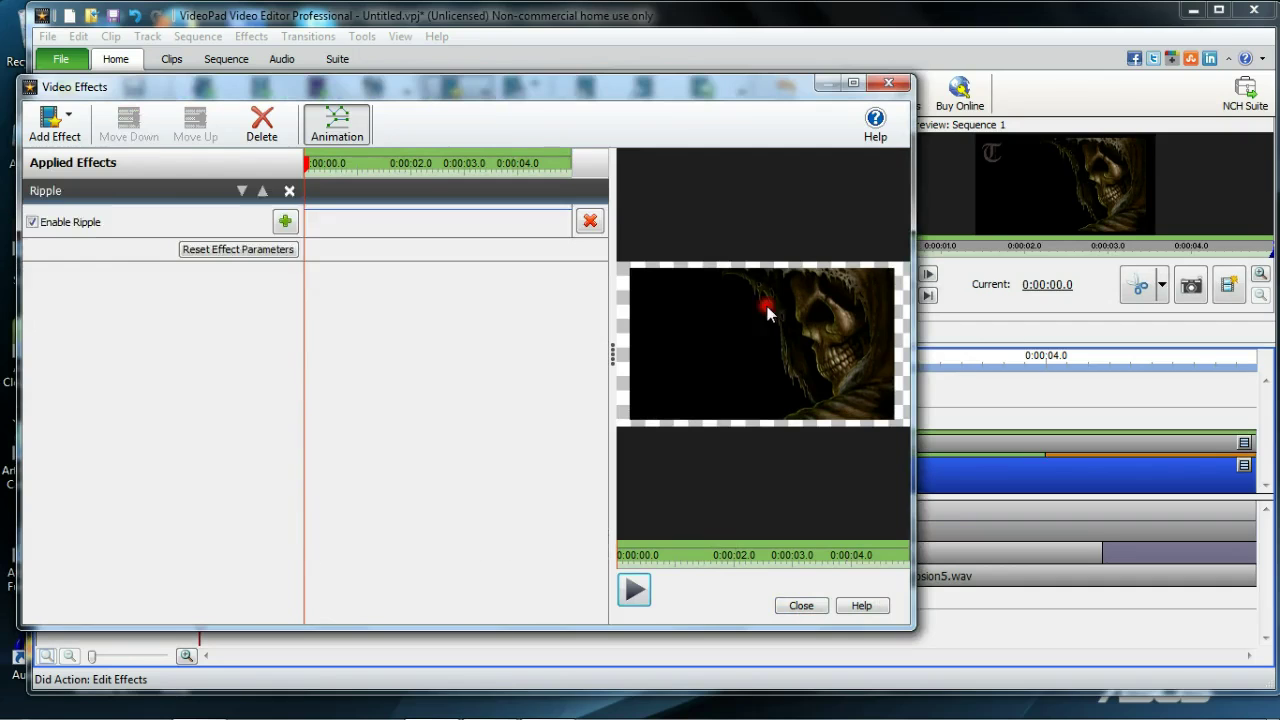
left_click(888, 82)
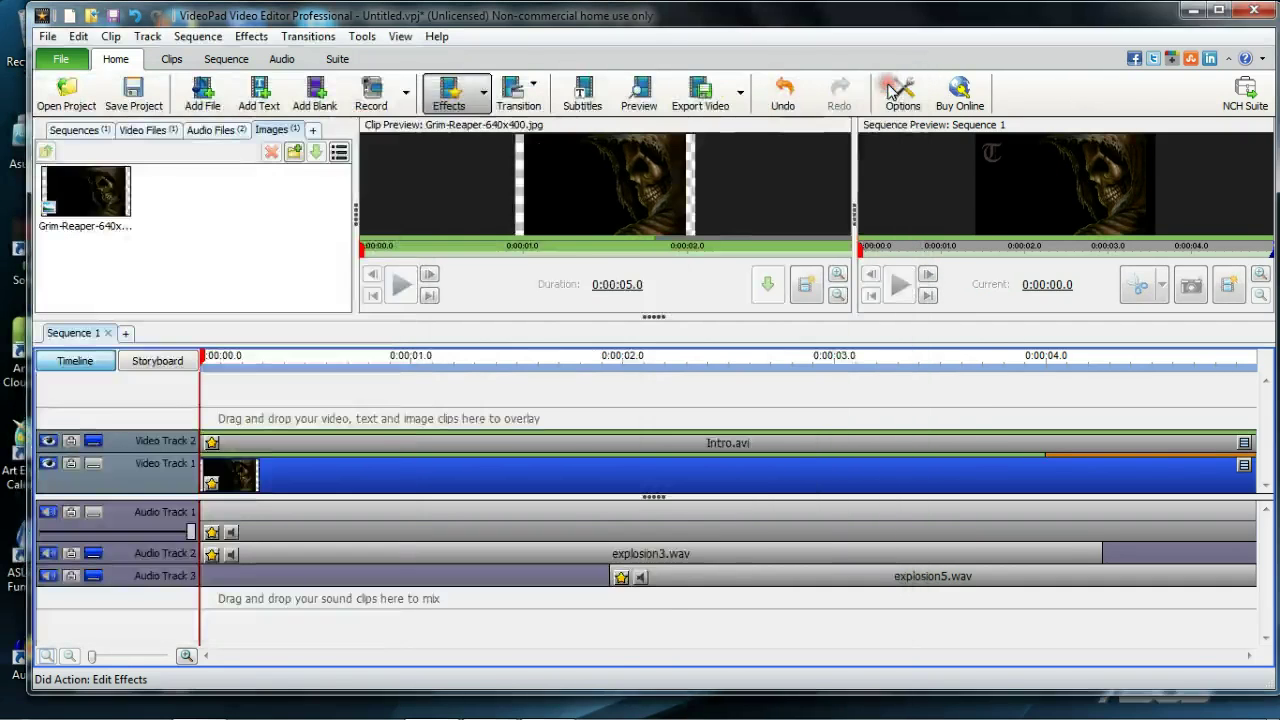
mouse_move(648, 716)
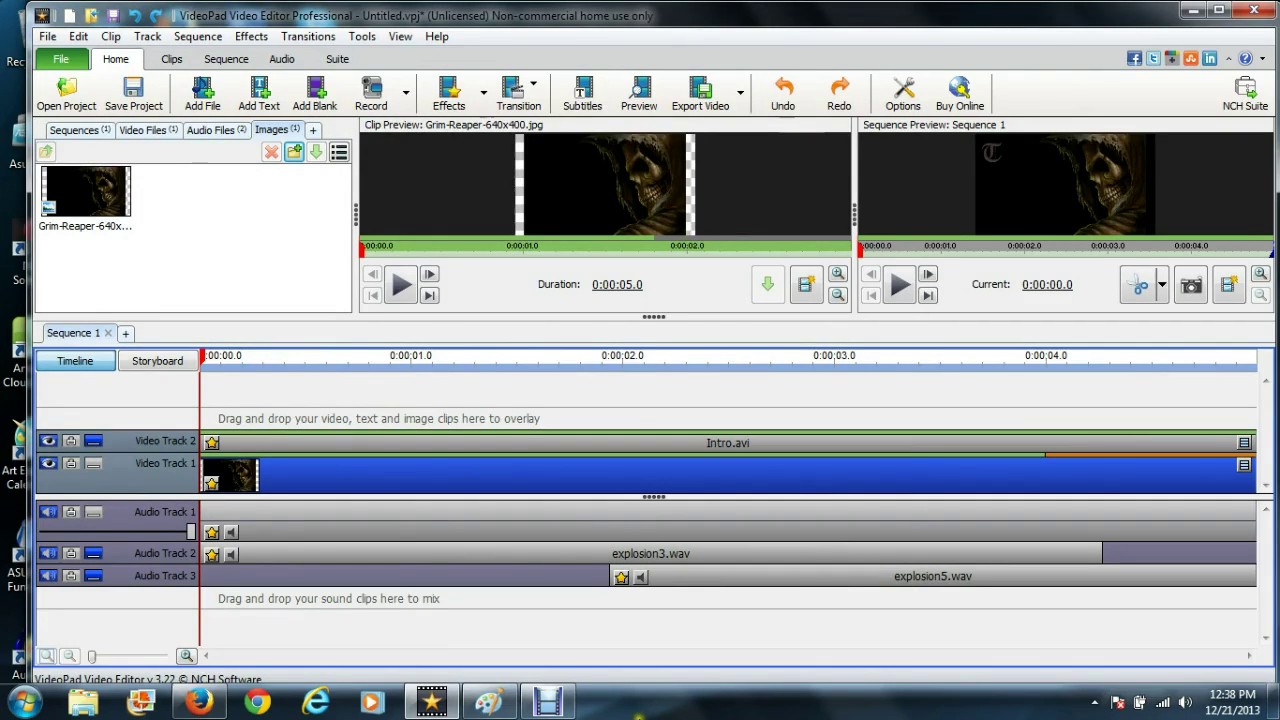
mouse_move(449, 708)
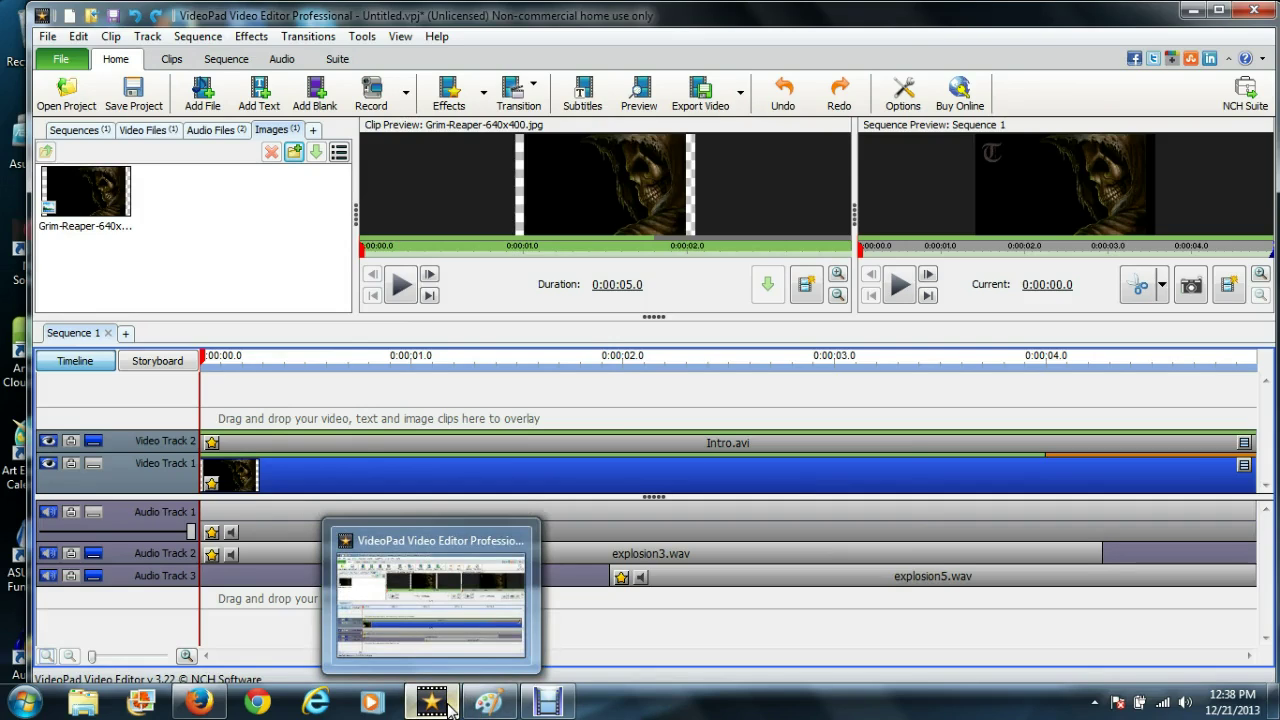
mouse_move(547, 710)
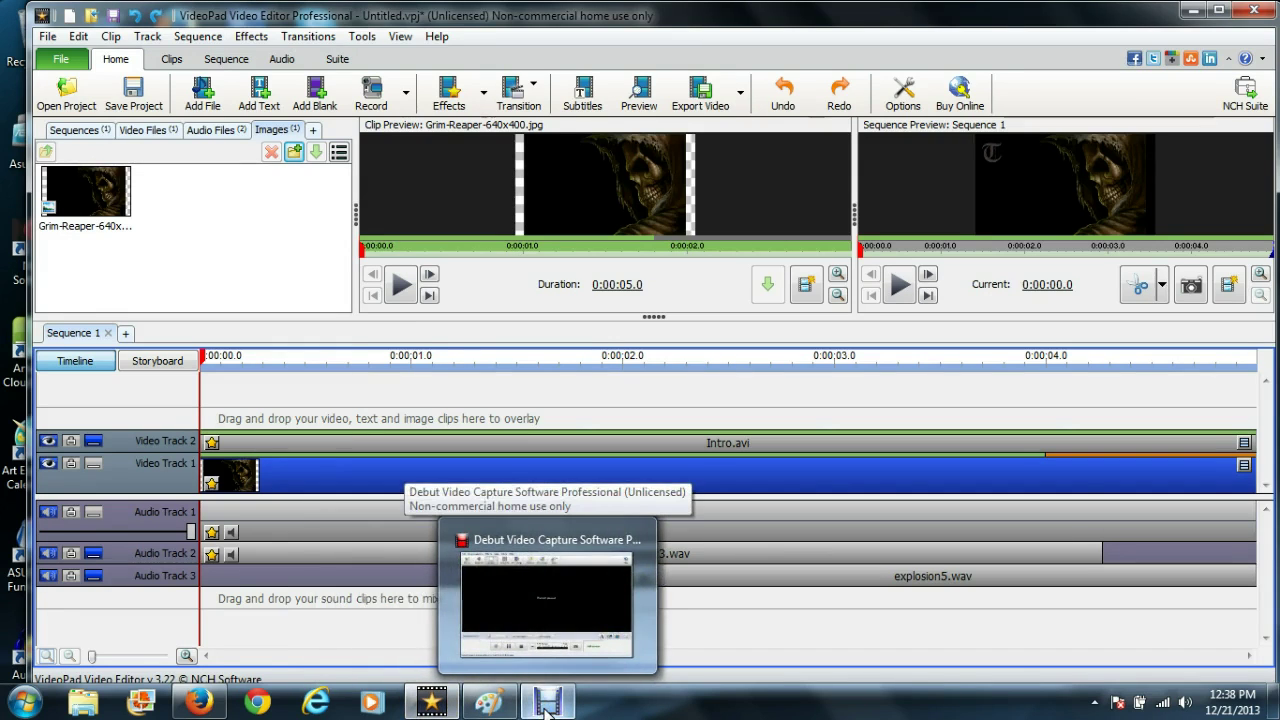